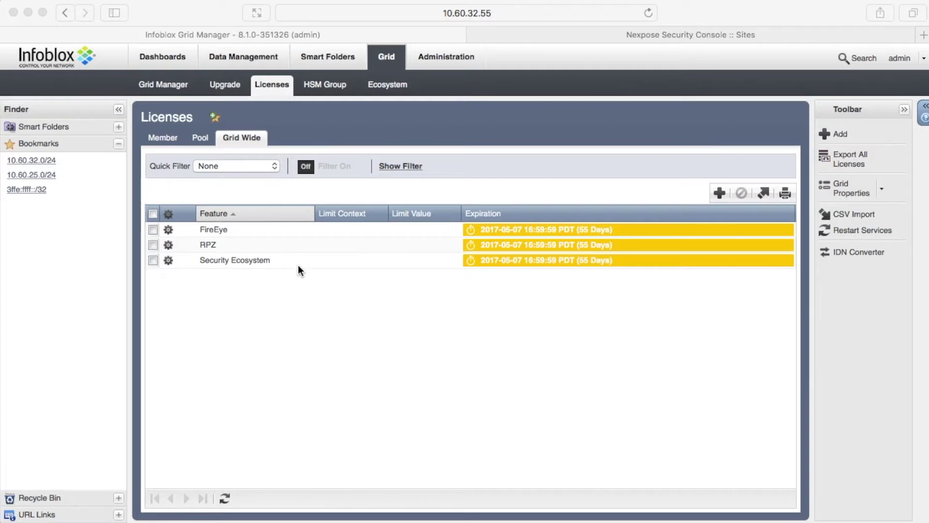
Check the Security Ecosystem and RPZ grid-wide licences, then Threat Analytics among the member licences
{"action": "left_click", "coordinate": [150, 263]}
{"action": "left_click", "coordinate": [150, 260]}
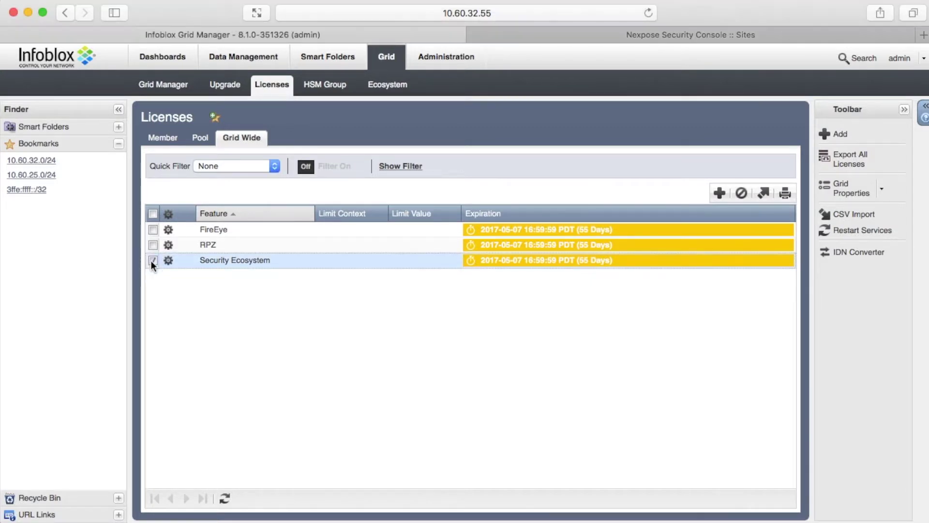
{"action": "left_click", "coordinate": [152, 245]}
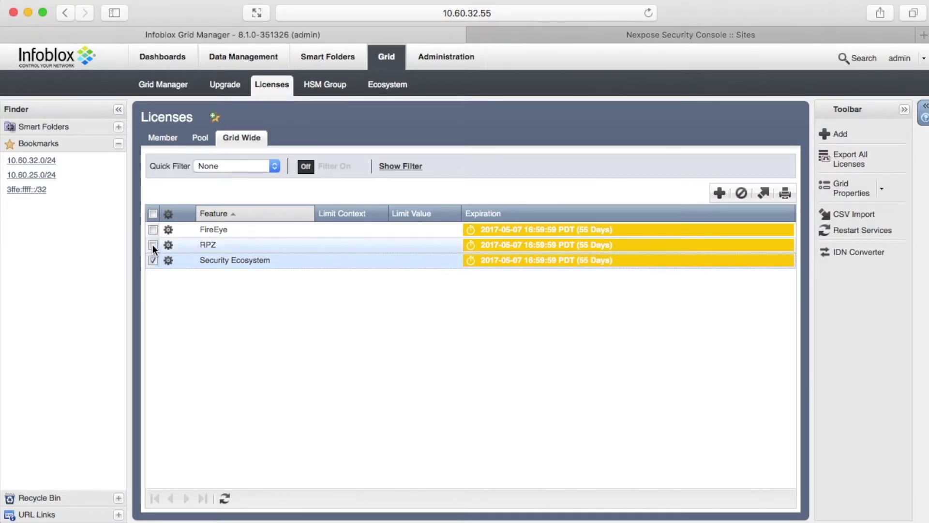
{"action": "left_click", "coordinate": [163, 140]}
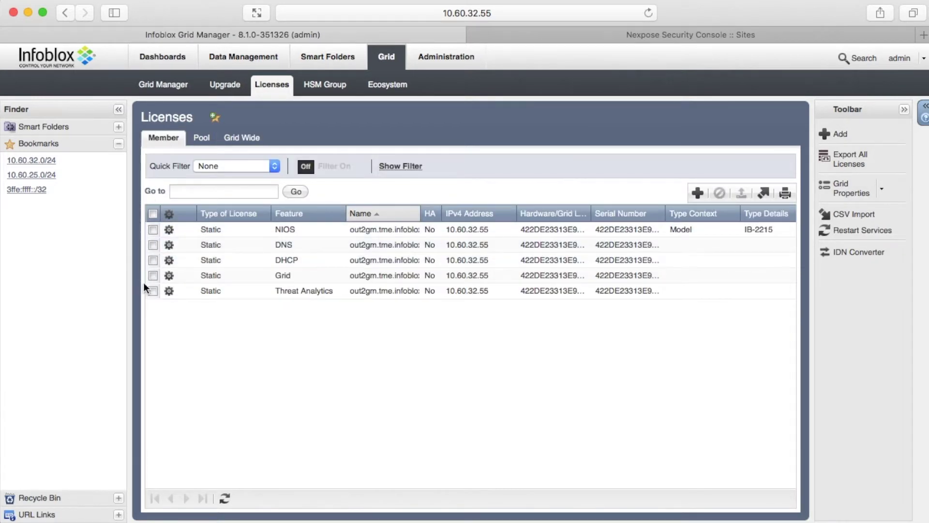
{"action": "left_click", "coordinate": [152, 291]}
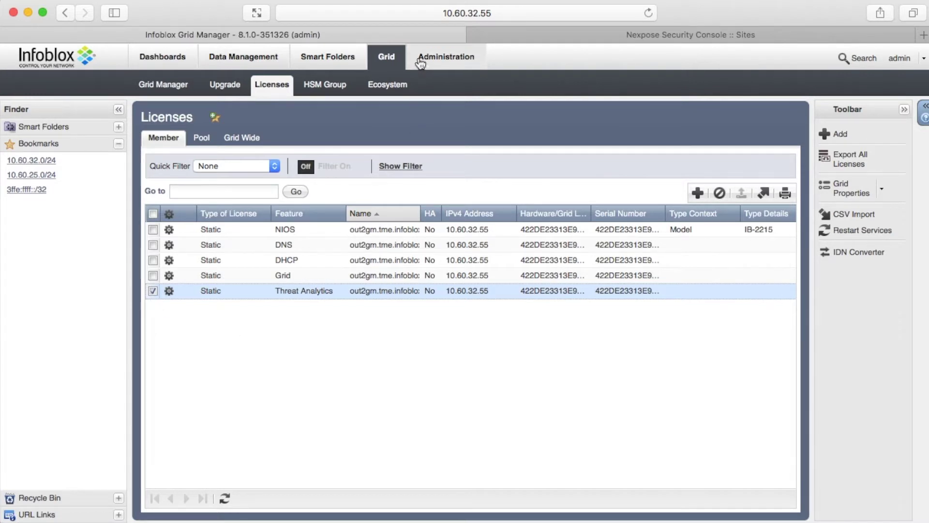
Review the Rapid7 Session, Login, Logout, Nexpose Assets and scan-by-security-event templates
{"action": "left_click", "coordinate": [392, 85]}
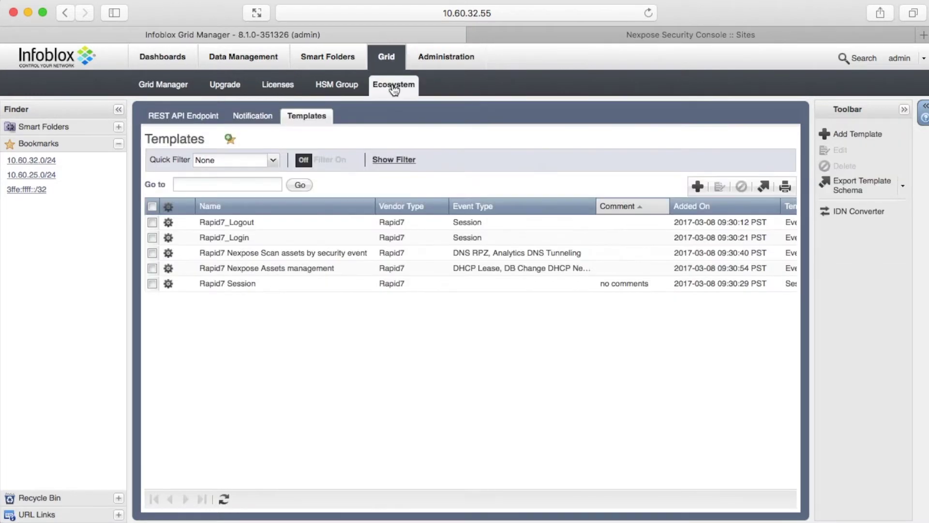
{"action": "left_click", "coordinate": [213, 284]}
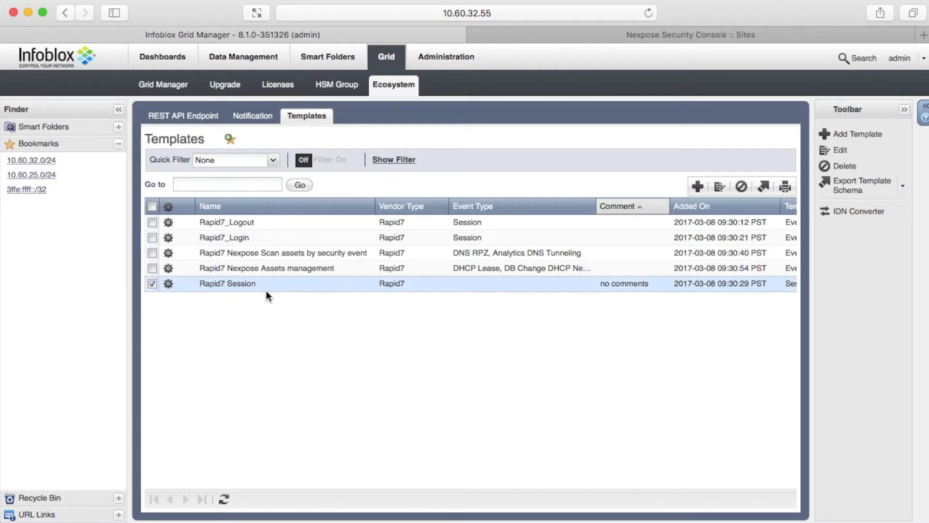
{"action": "left_click", "coordinate": [262, 237]}
{"action": "left_click", "coordinate": [263, 227]}
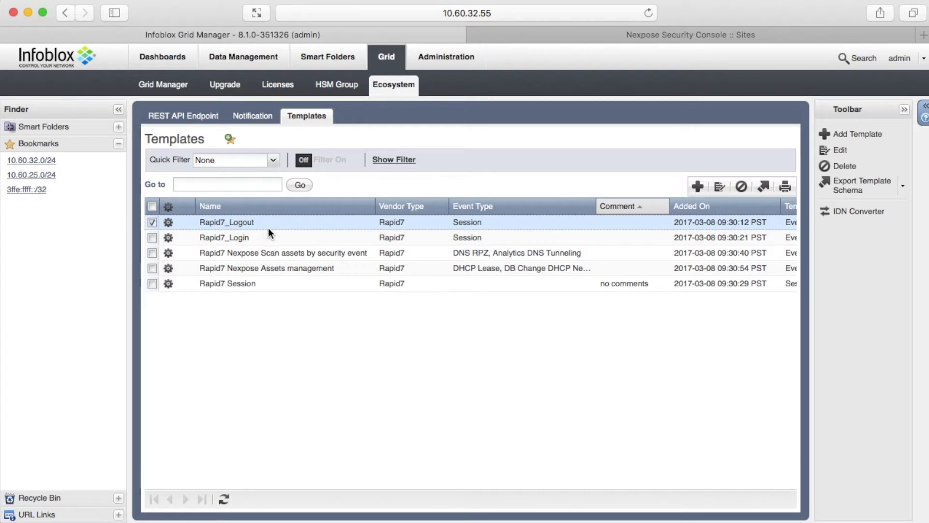
{"action": "left_click", "coordinate": [345, 267]}
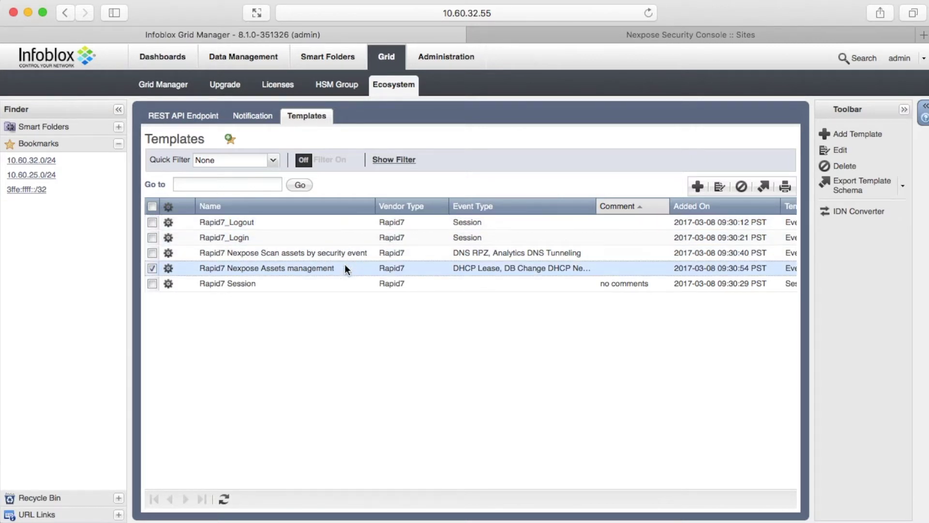
{"action": "left_click", "coordinate": [351, 258]}
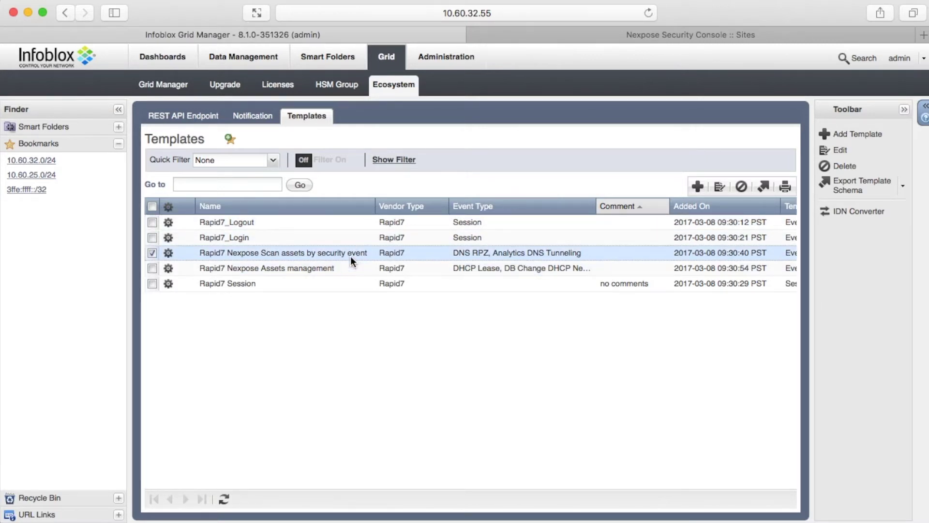
Inspect the Rapid7 REST API endpoint's Session Management settings without saving, then list the R7 notification rules
{"action": "left_click", "coordinate": [164, 116]}
{"action": "left_click", "coordinate": [398, 222]}
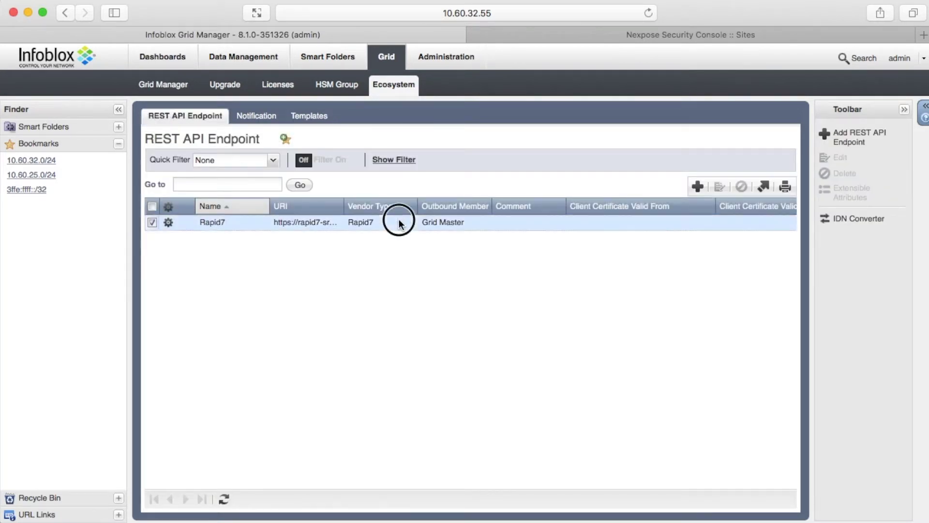
{"action": "left_click", "coordinate": [716, 187]}
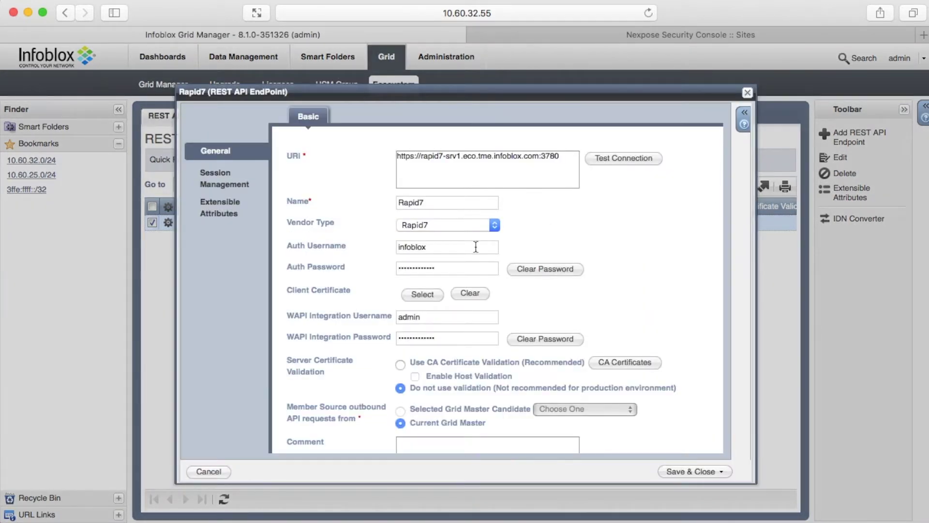
{"action": "left_click", "coordinate": [229, 189]}
{"action": "left_click", "coordinate": [209, 471]}
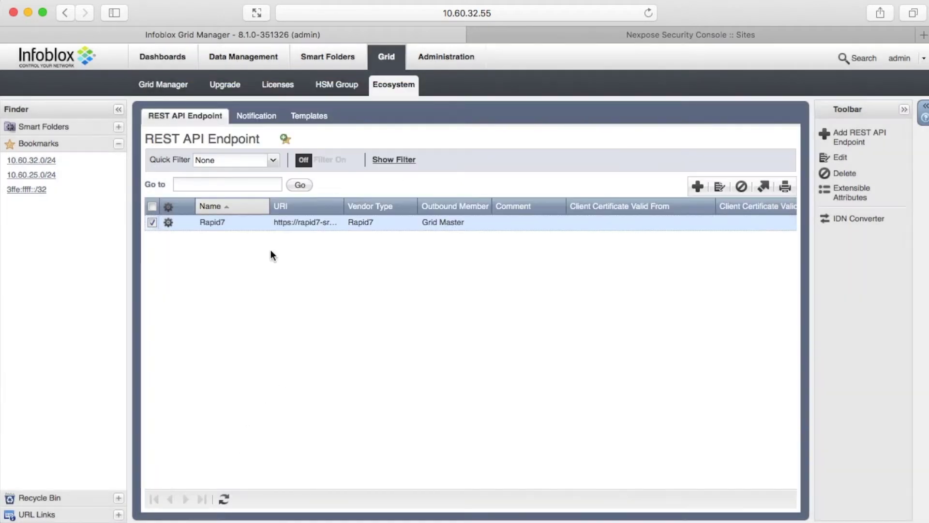
{"action": "left_click", "coordinate": [240, 117]}
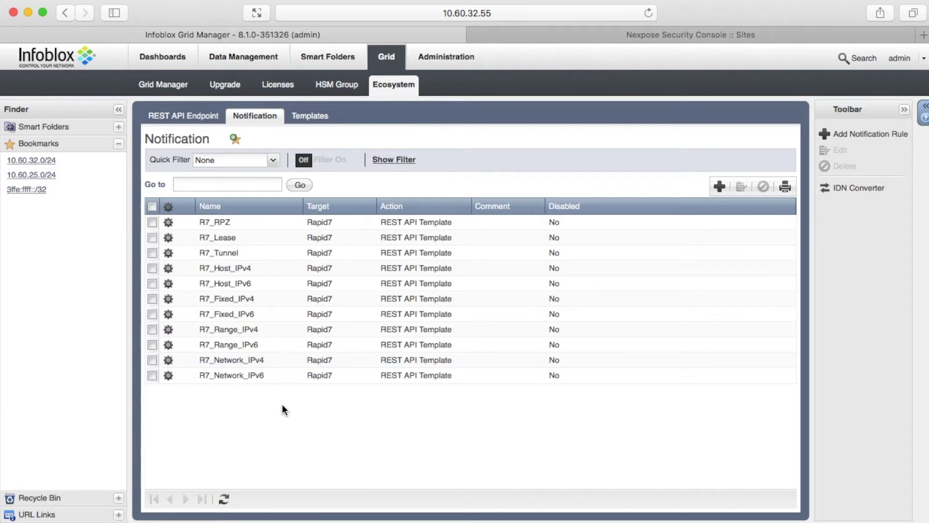
{"action": "left_click", "coordinate": [154, 222]}
{"action": "left_click", "coordinate": [741, 186]}
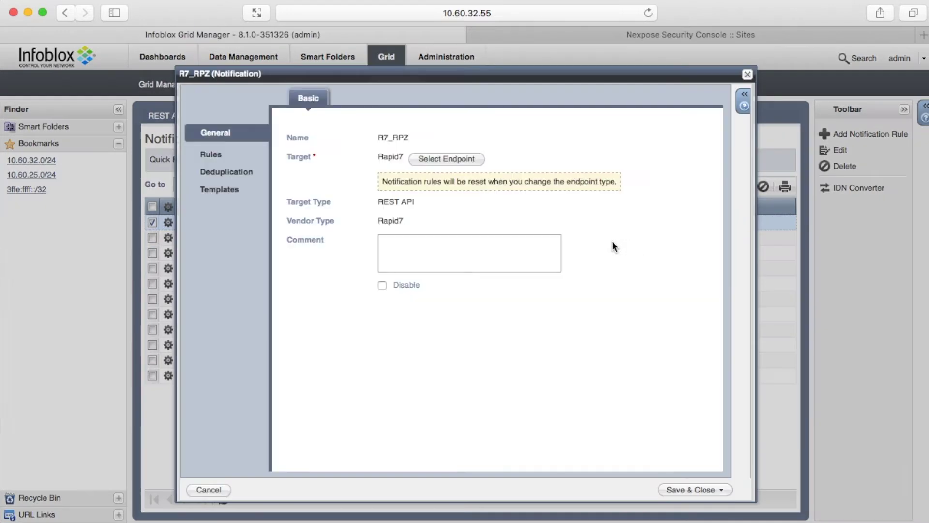
{"action": "left_click", "coordinate": [208, 154]}
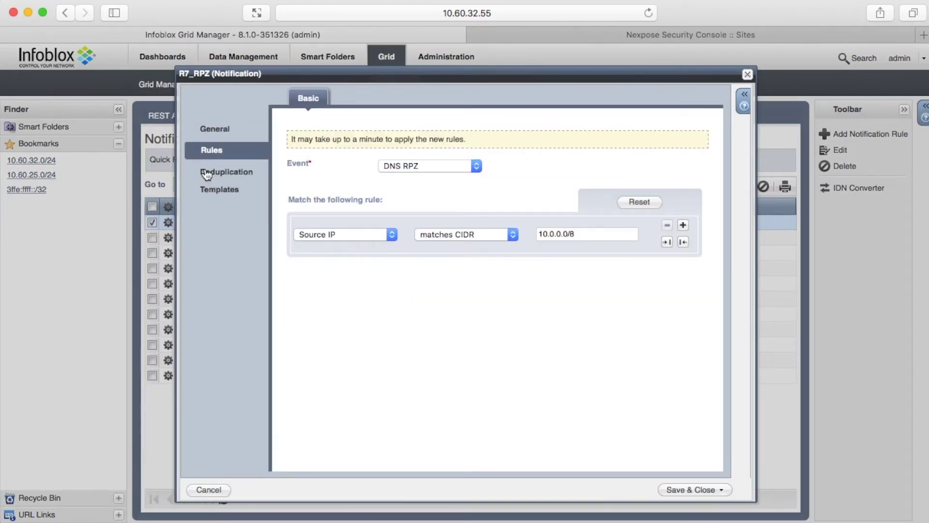
{"action": "left_click", "coordinate": [207, 172]}
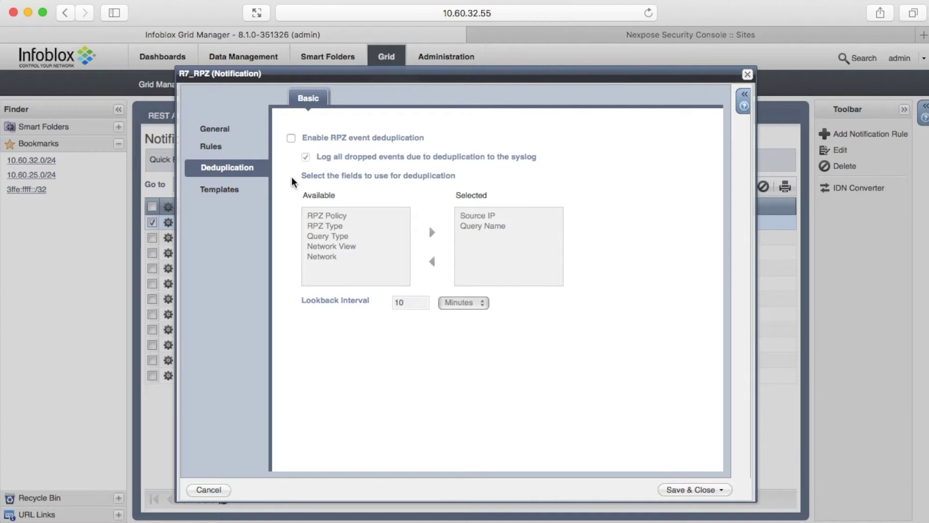
{"action": "left_click", "coordinate": [233, 189]}
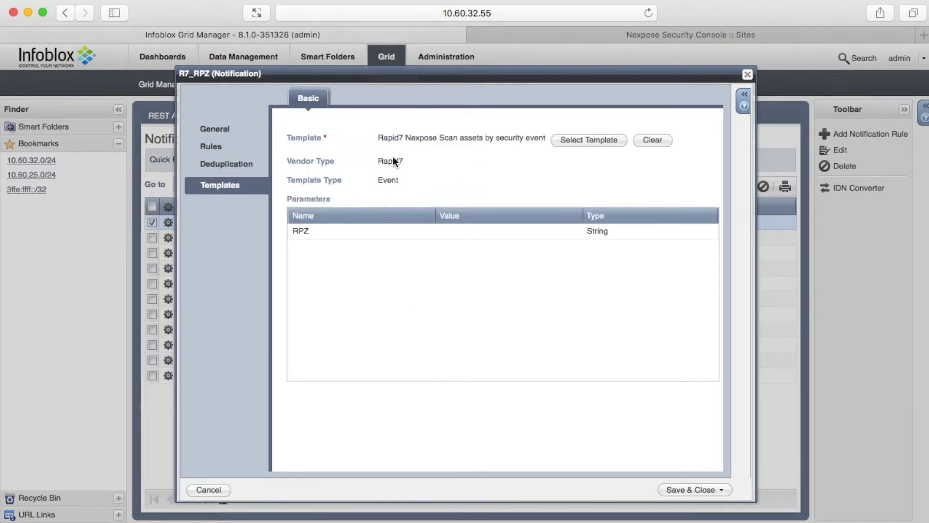
{"action": "left_click", "coordinate": [214, 489]}
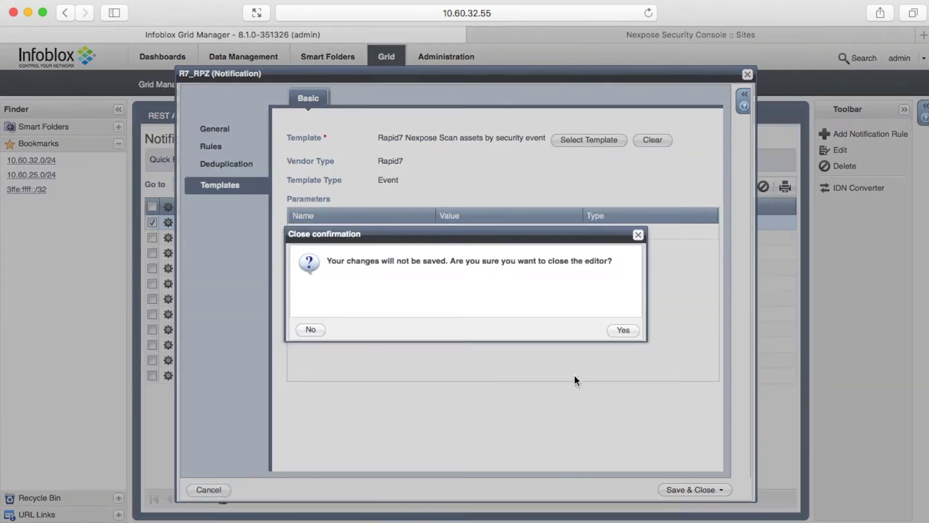
{"action": "left_click", "coordinate": [621, 331]}
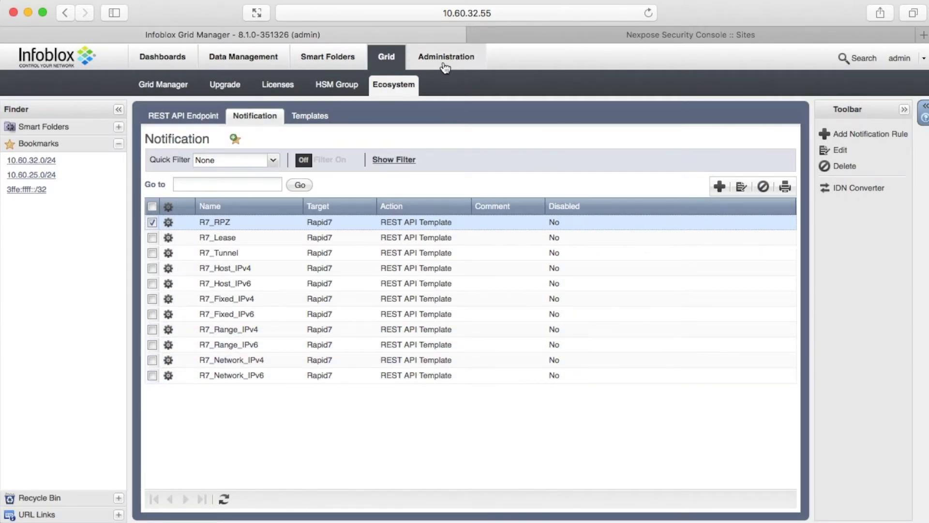
Select the extensible attributes R7_AddByHostname through R7_SyncedAt, then go to the IPAM networks
{"action": "left_click", "coordinate": [444, 68]}
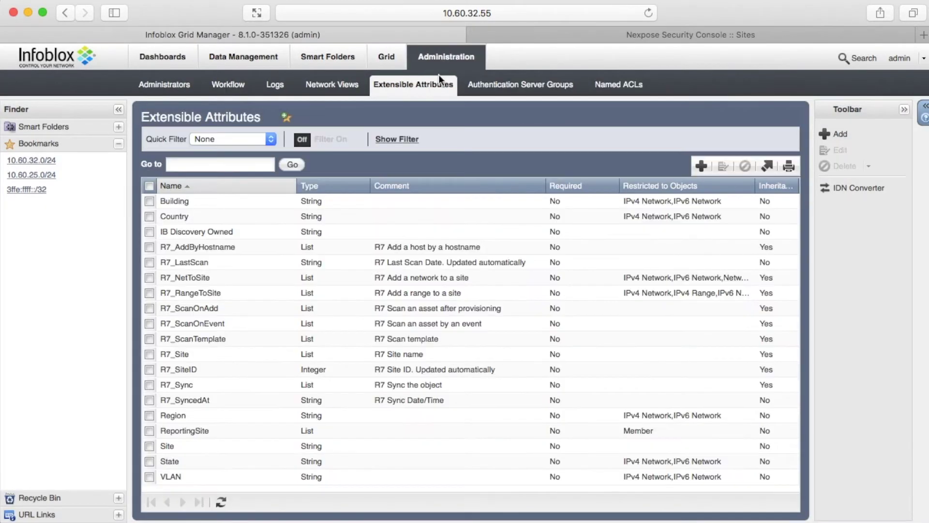
{"action": "left_click", "coordinate": [447, 249]}
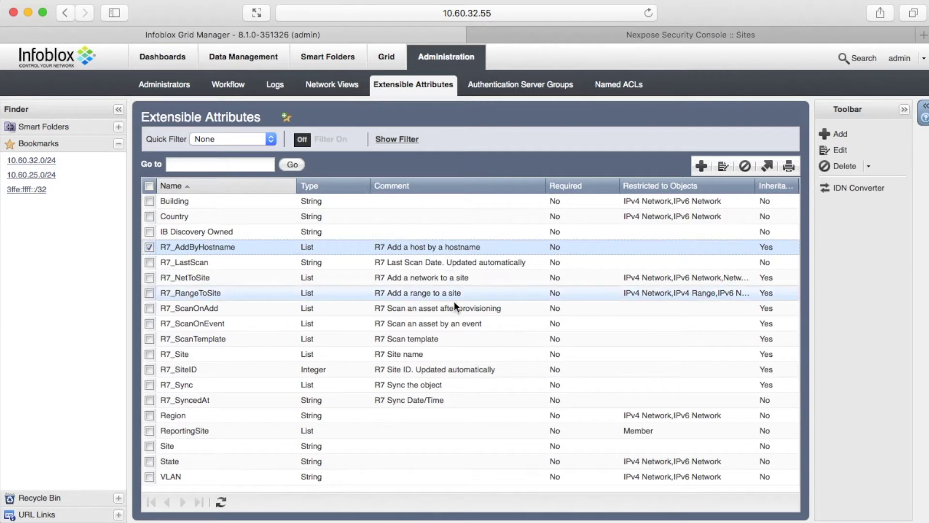
{"action": "left_click", "coordinate": [457, 401], "text": "shift"}
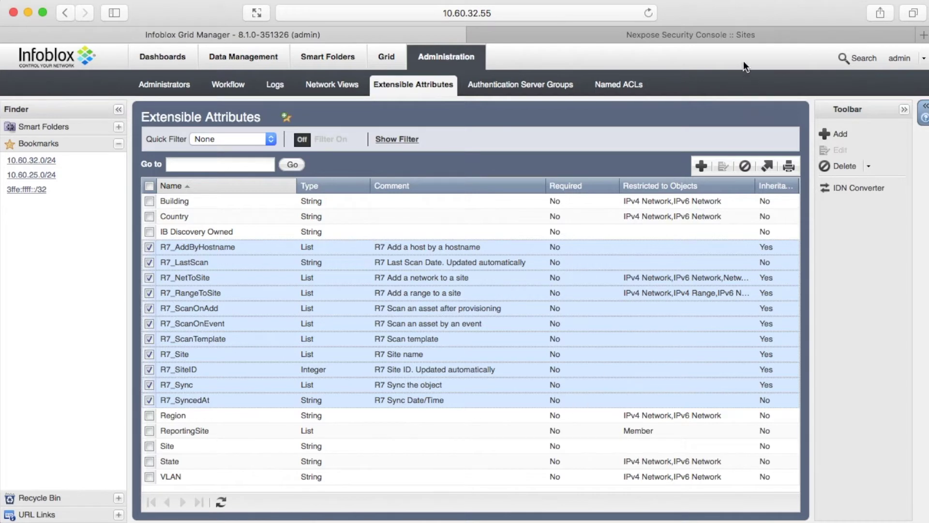
{"action": "left_click", "coordinate": [258, 60]}
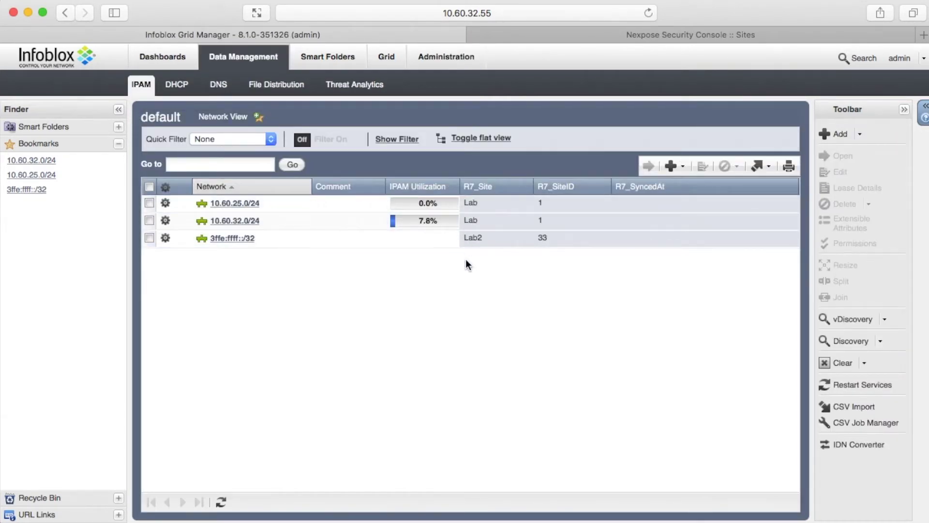
Start the Add IPv4 Network Wizard from the IPAM network list
{"action": "left_click", "coordinate": [689, 36]}
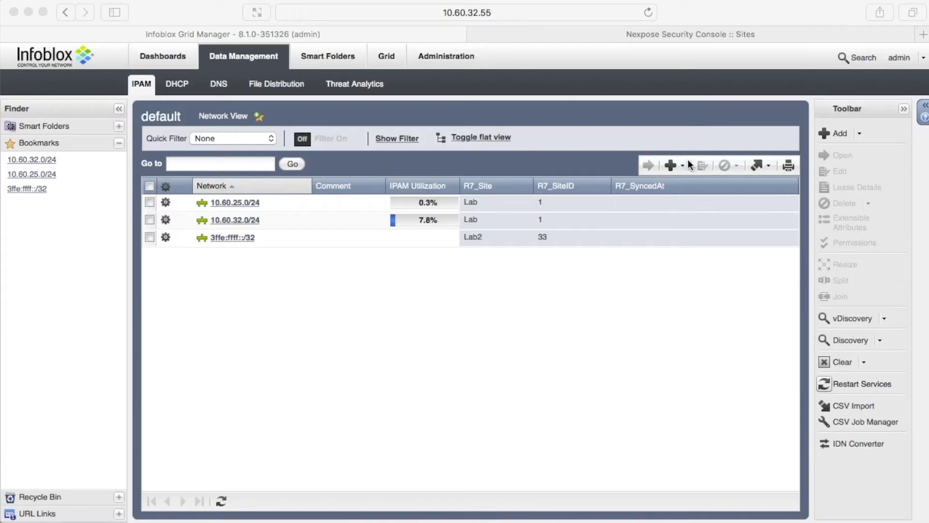
{"action": "left_click", "coordinate": [682, 166]}
{"action": "left_click", "coordinate": [696, 188]}
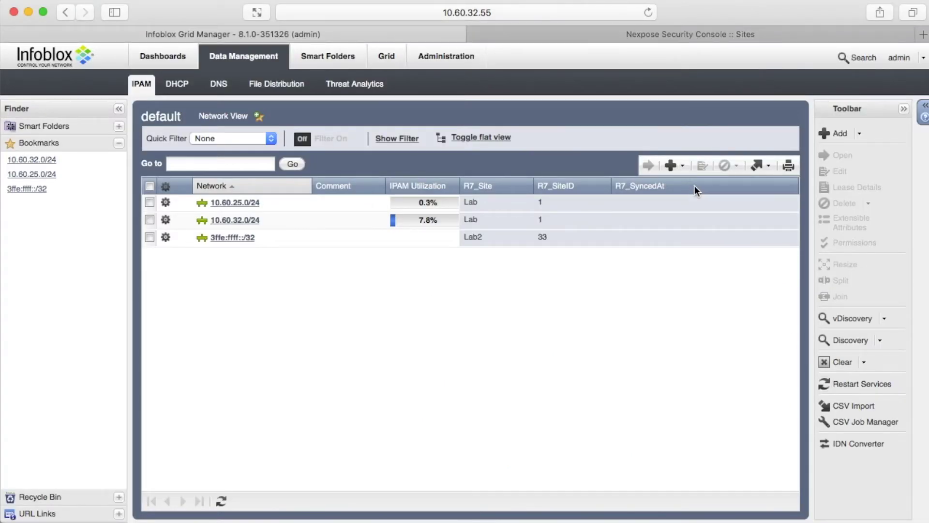
Enter network 10.60.24.0/30 and step through the wizard to its extensible attributes
{"action": "left_click", "coordinate": [428, 451]}
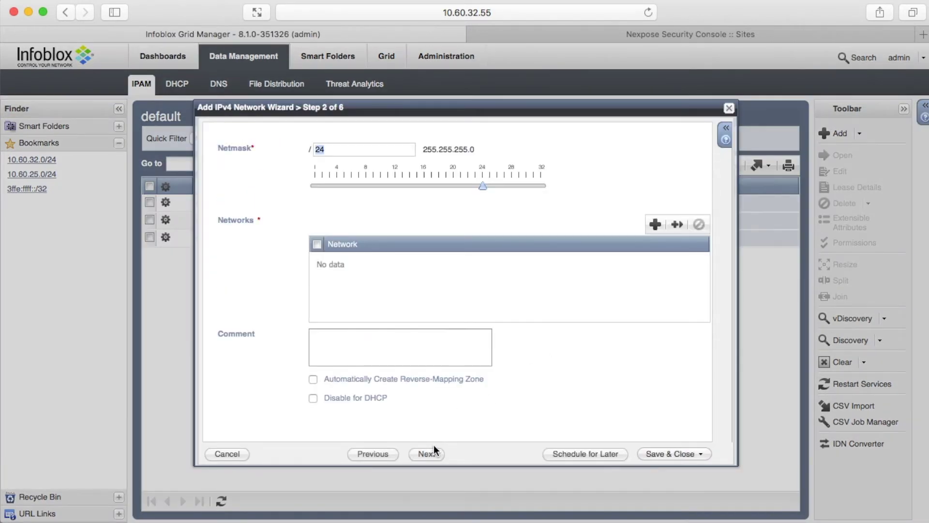
{"action": "left_click", "coordinate": [656, 225]}
{"action": "type", "text": "10"}
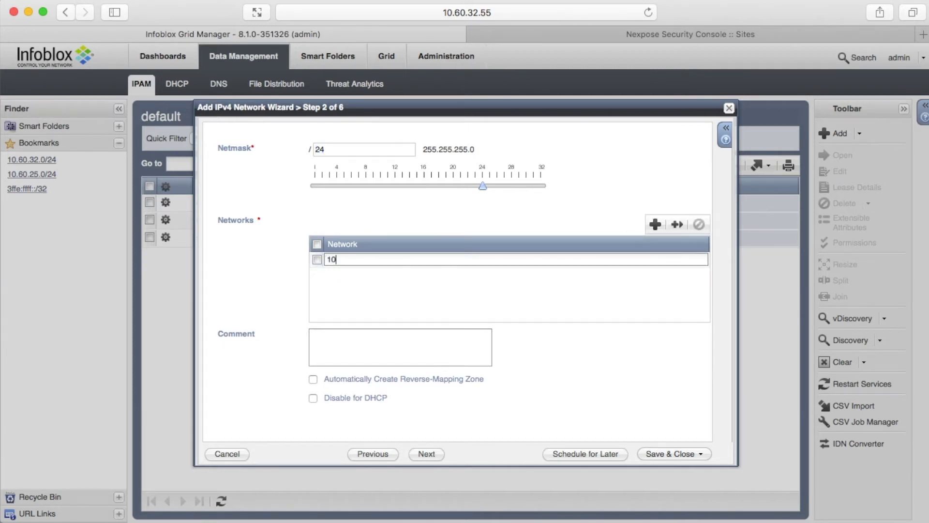
{"action": "type", "text": ".60.24.0/30"}
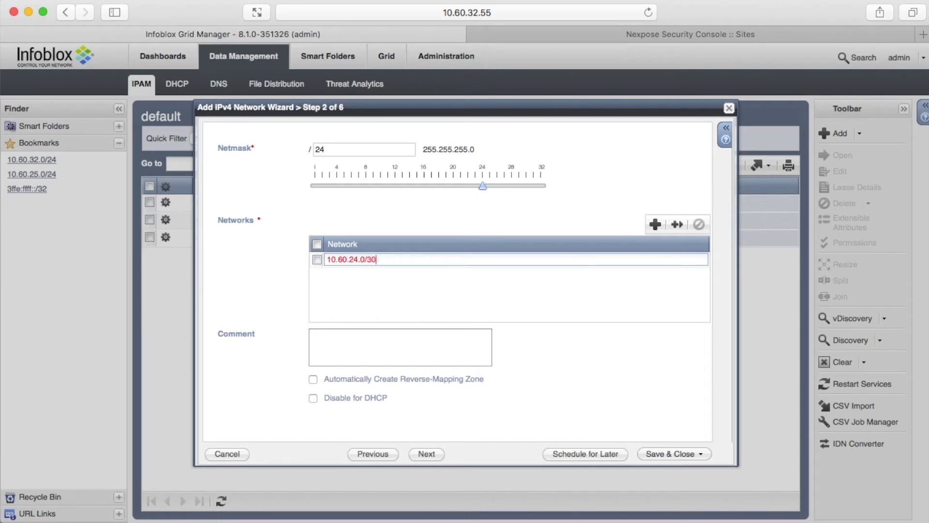
{"action": "key", "text": "Return"}
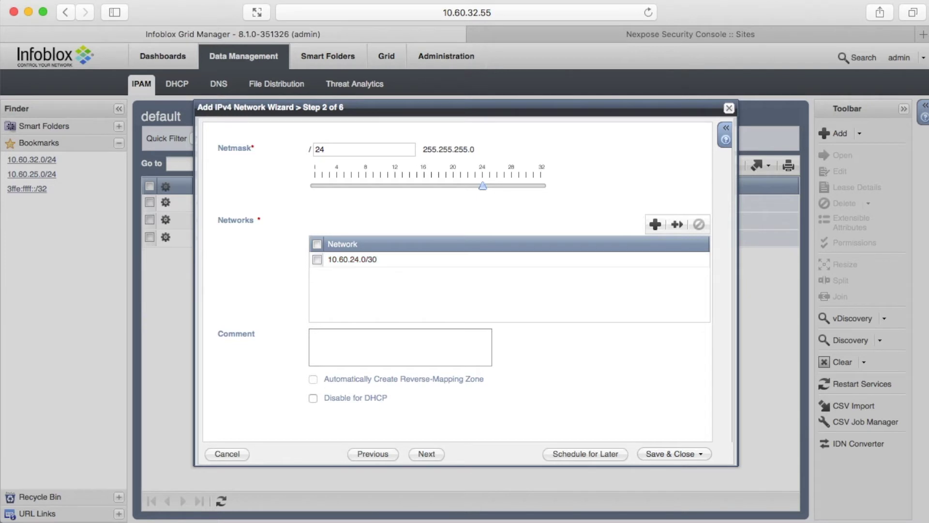
{"action": "left_click", "coordinate": [426, 455]}
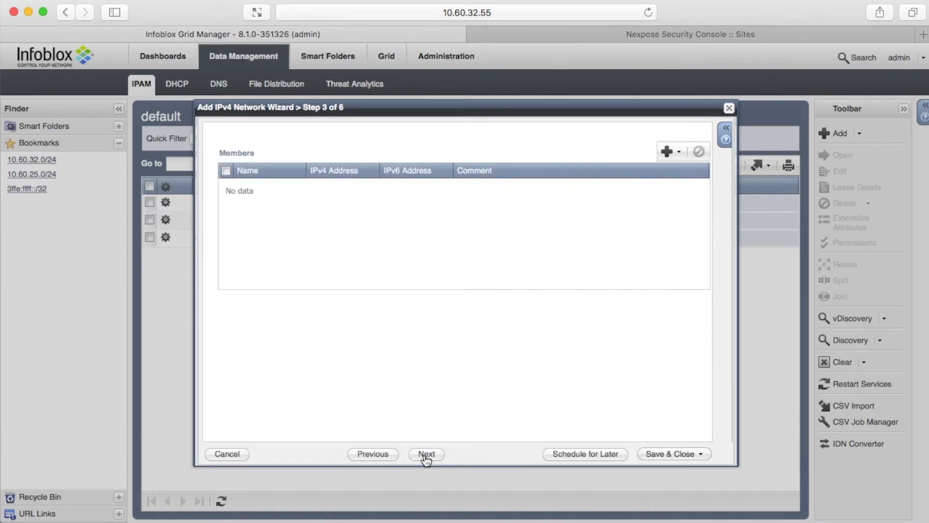
{"action": "left_click", "coordinate": [426, 454]}
{"action": "left_click", "coordinate": [426, 453]}
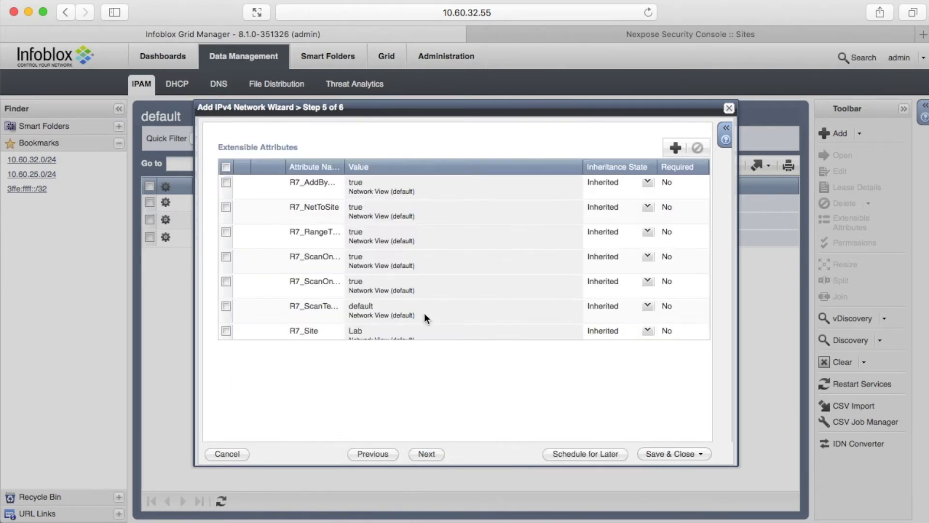
Override R7_Site to Lab2, save the network, and refresh the list to confirm SiteID 33
{"action": "left_click_drag", "start_coordinate": [344, 167], "coordinate": [384, 164]}
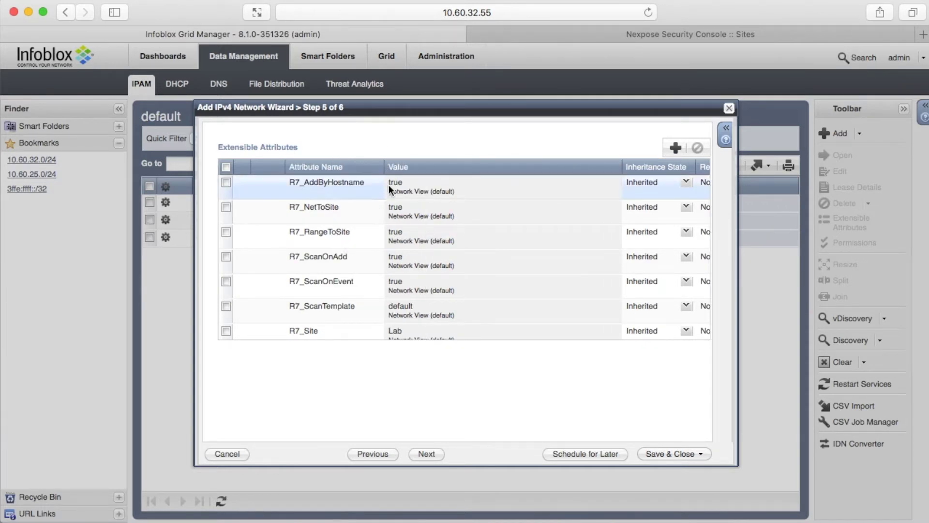
{"action": "scroll", "coordinate": [392, 266], "scroll_direction": "down", "scroll_amount": 2}
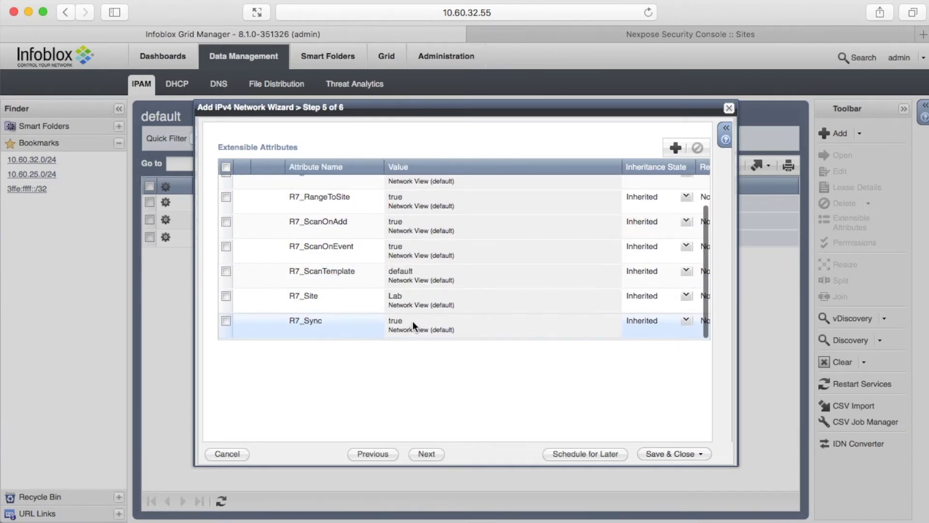
{"action": "left_click", "coordinate": [687, 296]}
{"action": "left_click", "coordinate": [646, 324]}
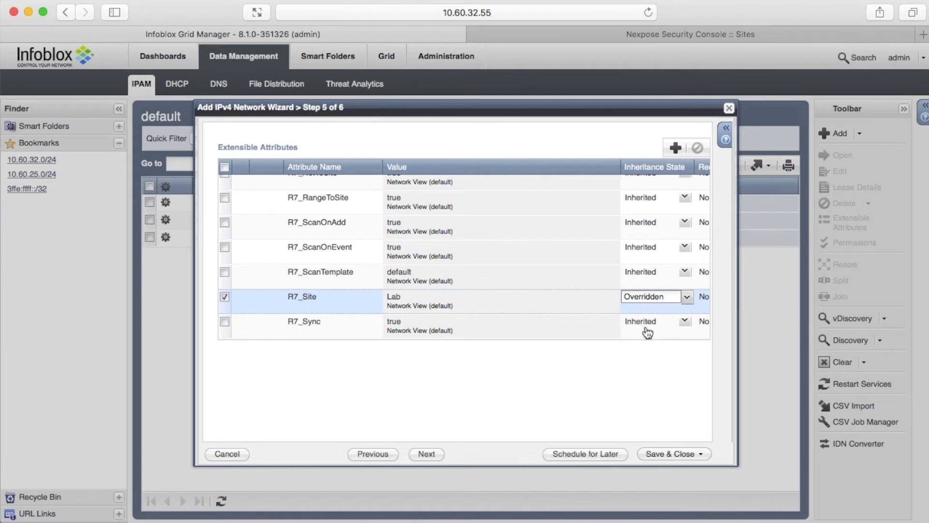
{"action": "left_click", "coordinate": [613, 321]}
{"action": "left_click", "coordinate": [446, 364]}
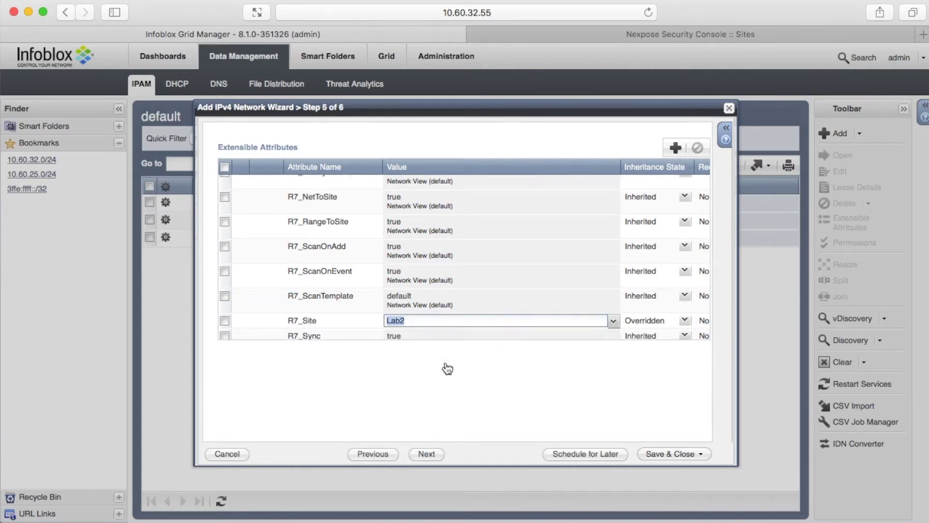
{"action": "left_click", "coordinate": [445, 361]}
{"action": "left_click", "coordinate": [426, 454]}
{"action": "left_click", "coordinate": [665, 453]}
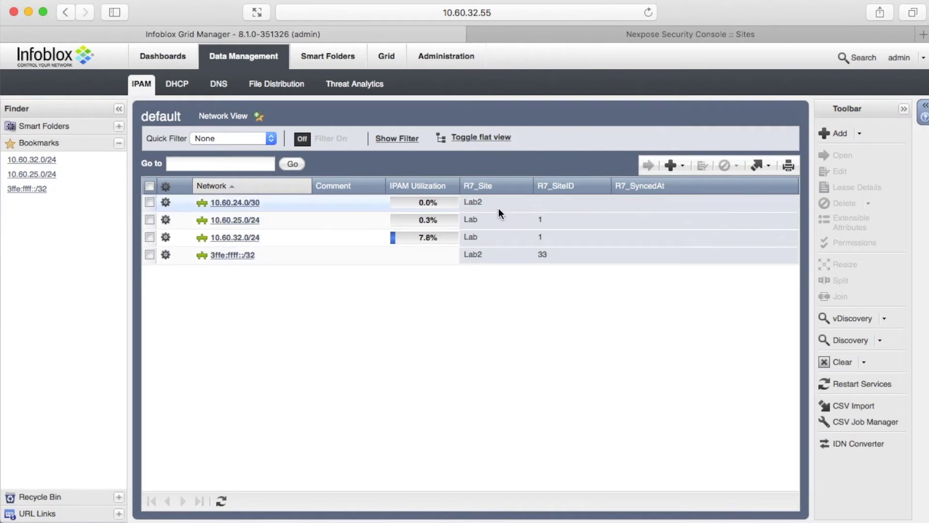
{"action": "left_click", "coordinate": [222, 500]}
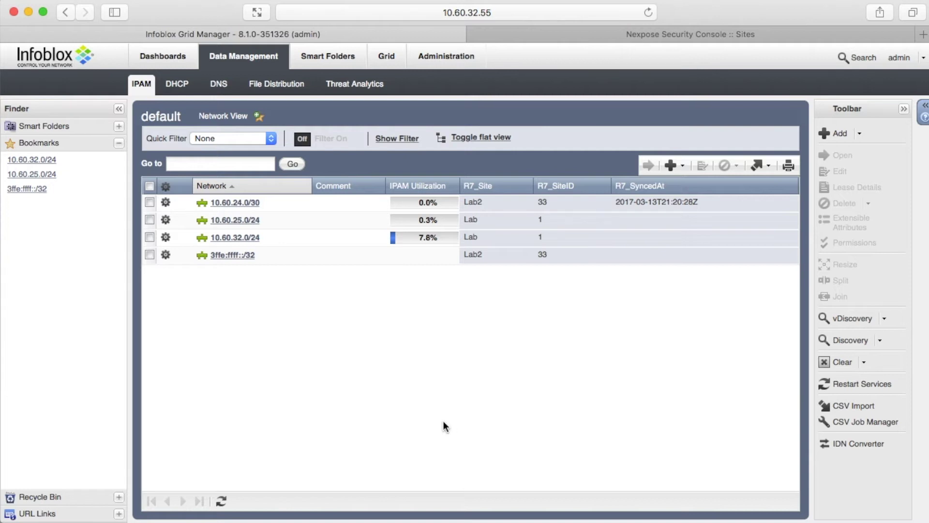
{"action": "left_click", "coordinate": [257, 219]}
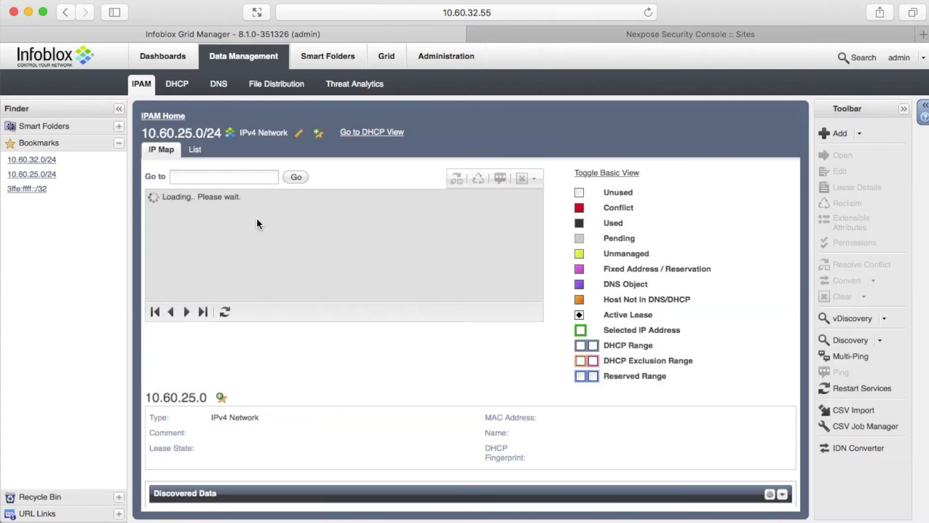
Add reservation 10.60.25.120 with inherited R7 attributes and review its details
{"action": "scroll", "coordinate": [750, 203], "scroll_direction": "down", "scroll_amount": 5}
{"action": "left_click", "coordinate": [644, 379]}
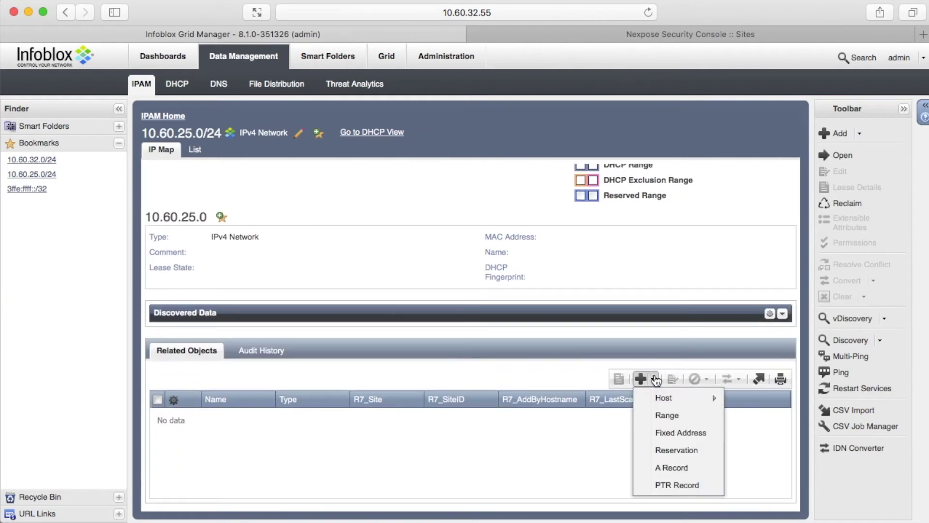
{"action": "left_click", "coordinate": [685, 452]}
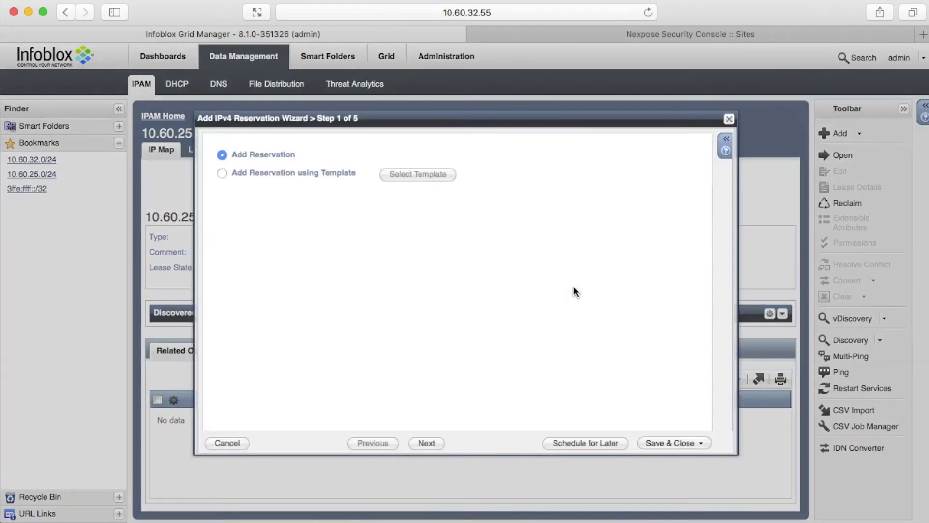
{"action": "left_click", "coordinate": [427, 443]}
{"action": "left_click", "coordinate": [362, 198]}
{"action": "type", "text": "120"}
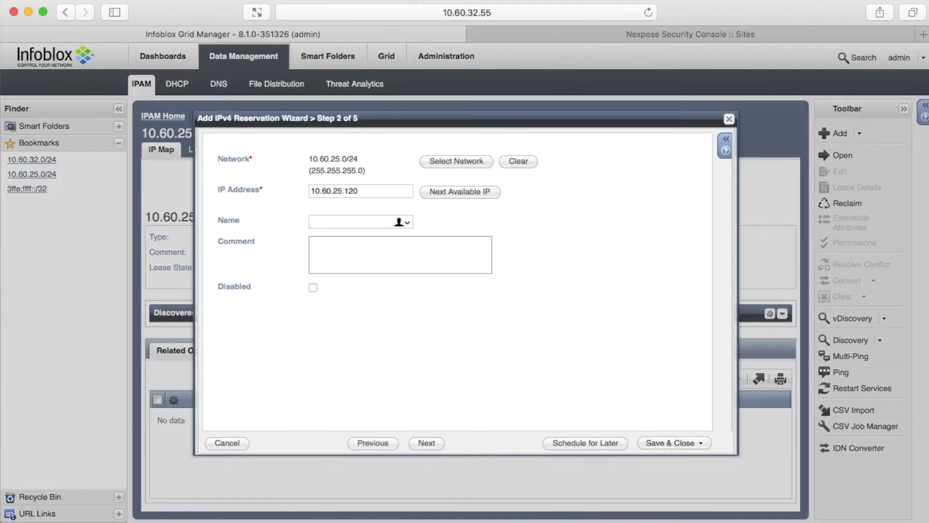
{"action": "key", "text": "Tab"}
{"action": "type", "text": "server1"}
{"action": "left_click", "coordinate": [426, 443]}
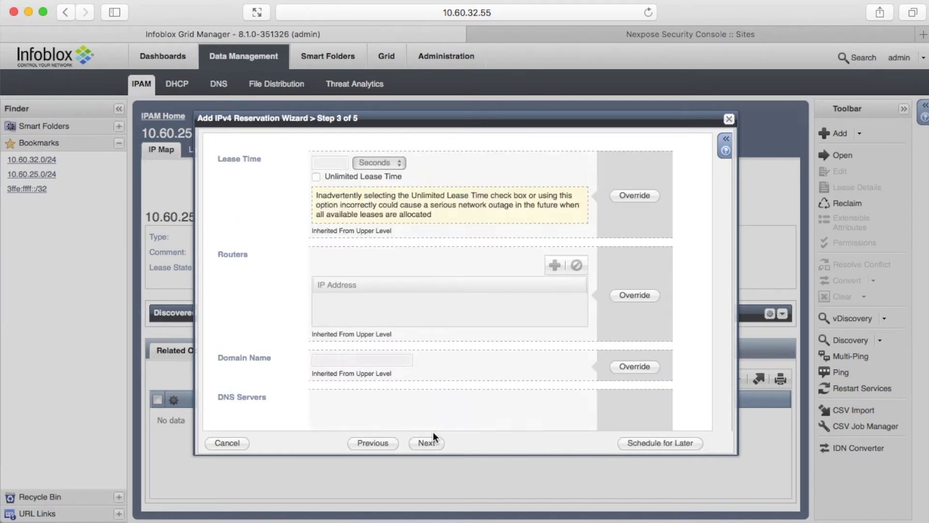
{"action": "left_click", "coordinate": [432, 441]}
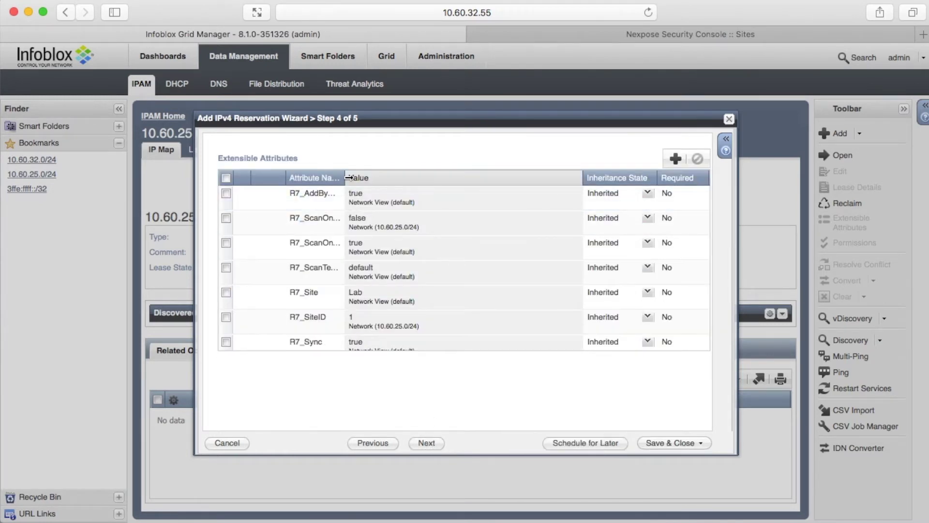
{"action": "left_click_drag", "start_coordinate": [349, 177], "coordinate": [380, 178]}
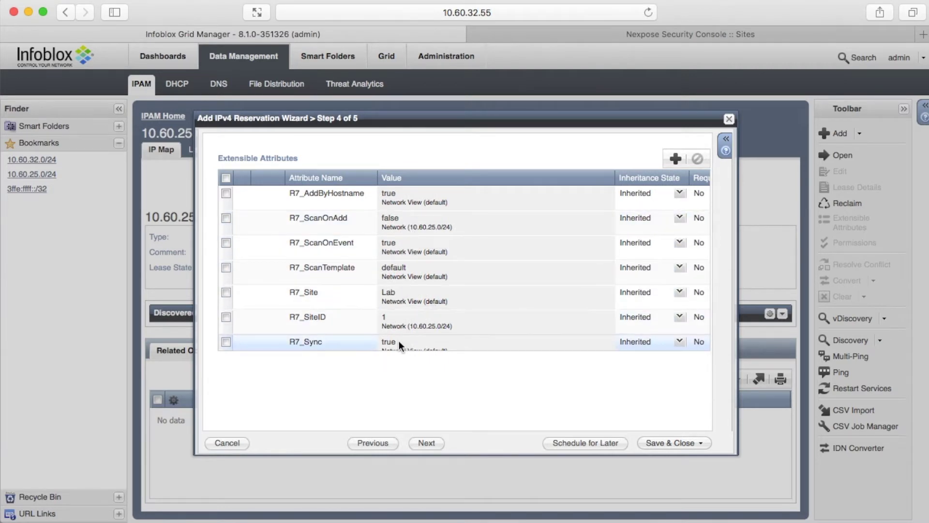
{"action": "left_click", "coordinate": [647, 442]}
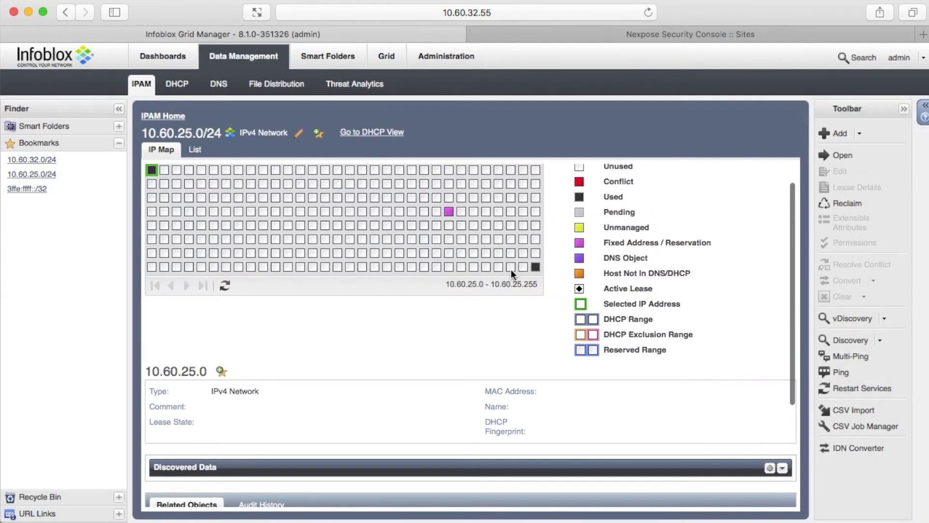
{"action": "left_click", "coordinate": [448, 211]}
{"action": "scroll", "coordinate": [448, 305], "scroll_direction": "down", "scroll_amount": 3}
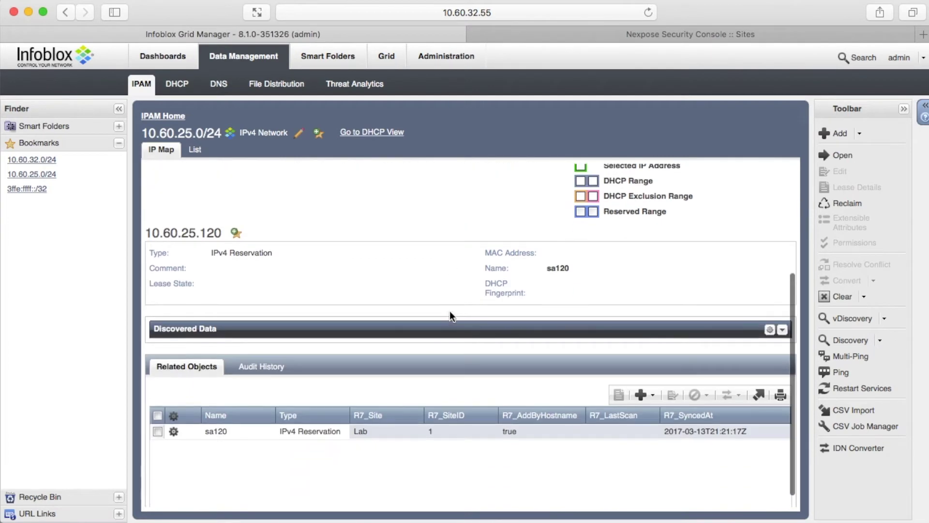
{"action": "scroll", "coordinate": [572, 398], "scroll_direction": "up", "scroll_amount": 3}
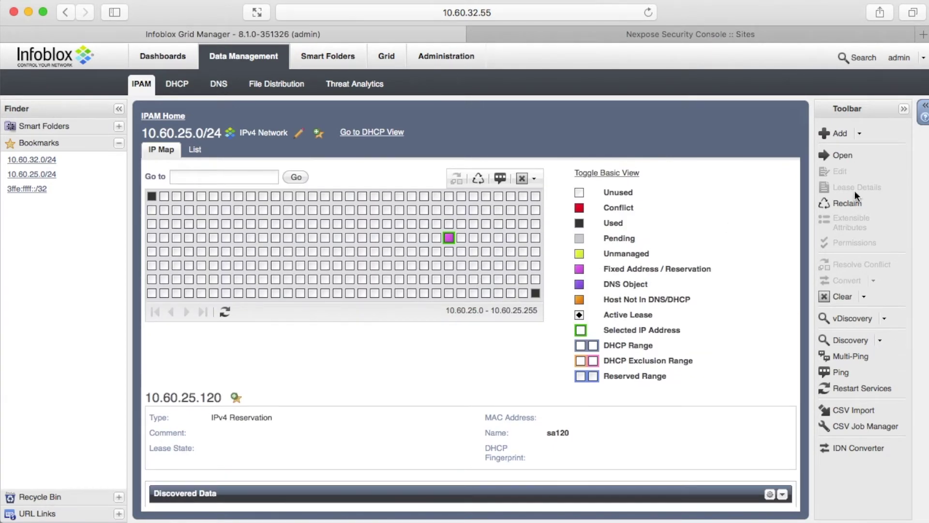
Add a second reservation at 10.60.25.121 with its name, keeping inherited R7 attributes
{"action": "left_click", "coordinate": [859, 133]}
{"action": "left_click", "coordinate": [884, 228]}
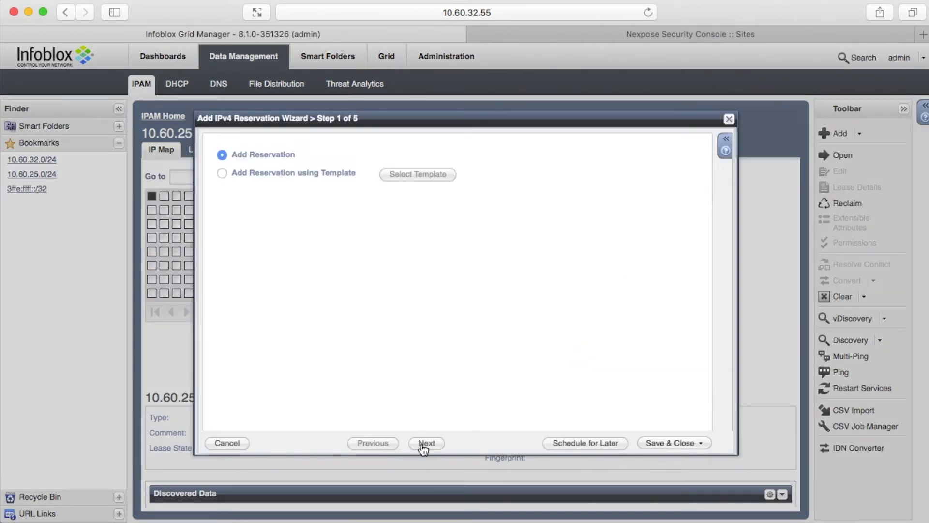
{"action": "left_click", "coordinate": [426, 443]}
{"action": "left_click", "coordinate": [379, 192]}
{"action": "key", "text": "BackSpace"}
{"action": "type", "text": "10.60.25.121"}
{"action": "key", "text": "Tab"}
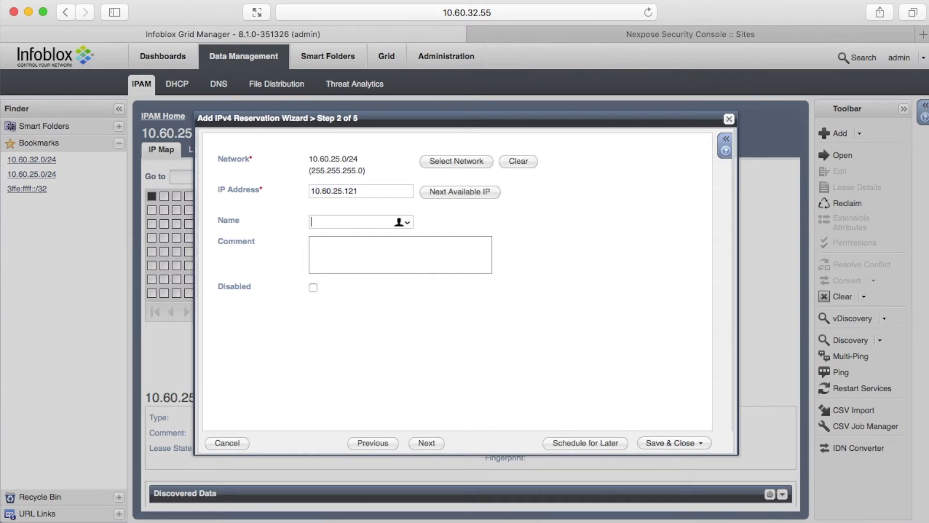
{"action": "type", "text": "iar101"}
{"action": "left_click", "coordinate": [438, 444]}
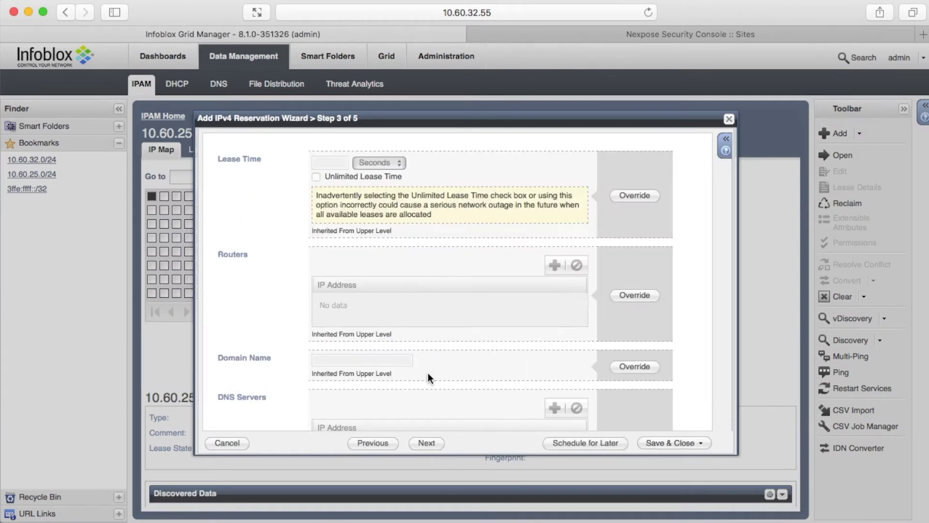
{"action": "left_click", "coordinate": [427, 443]}
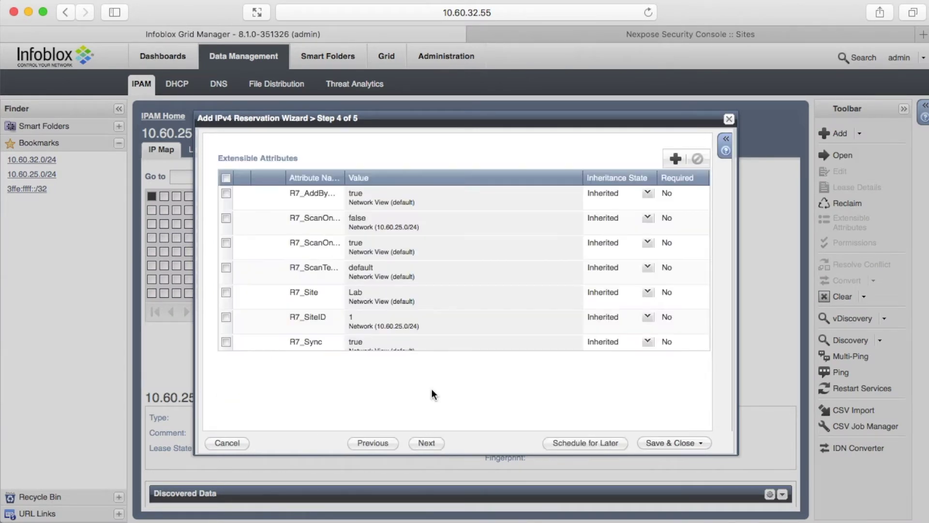
{"action": "left_click", "coordinate": [644, 438]}
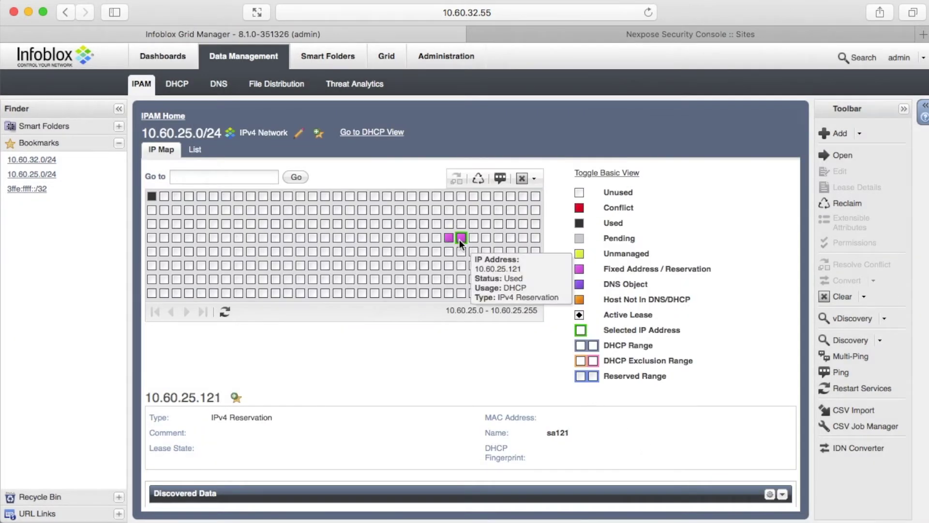
{"action": "scroll", "coordinate": [450, 380], "scroll_direction": "down", "scroll_amount": 5}
{"action": "scroll", "coordinate": [450, 381], "scroll_direction": "up", "scroll_amount": 5}
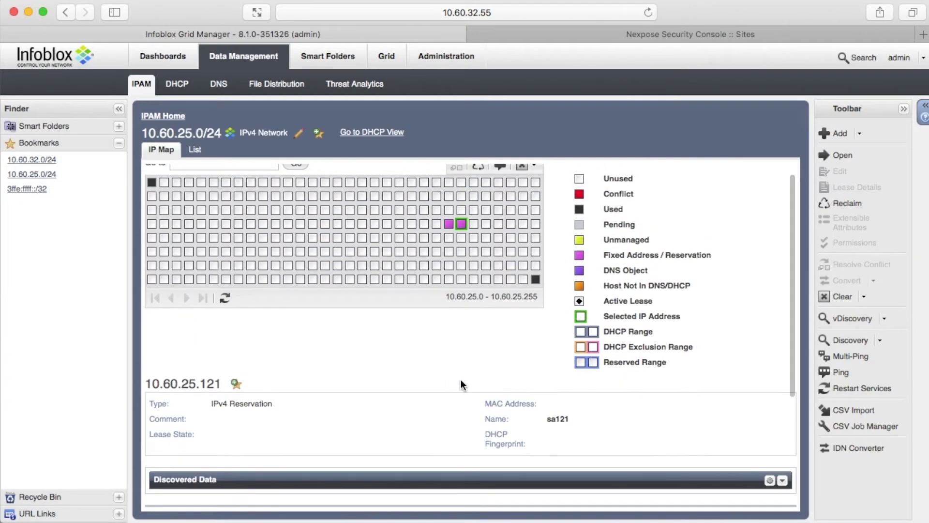
{"action": "left_click", "coordinate": [858, 134]}
Create a new host named dex with IPv4 address 10.60.25.118
{"action": "mouse_move", "coordinate": [866, 196]}
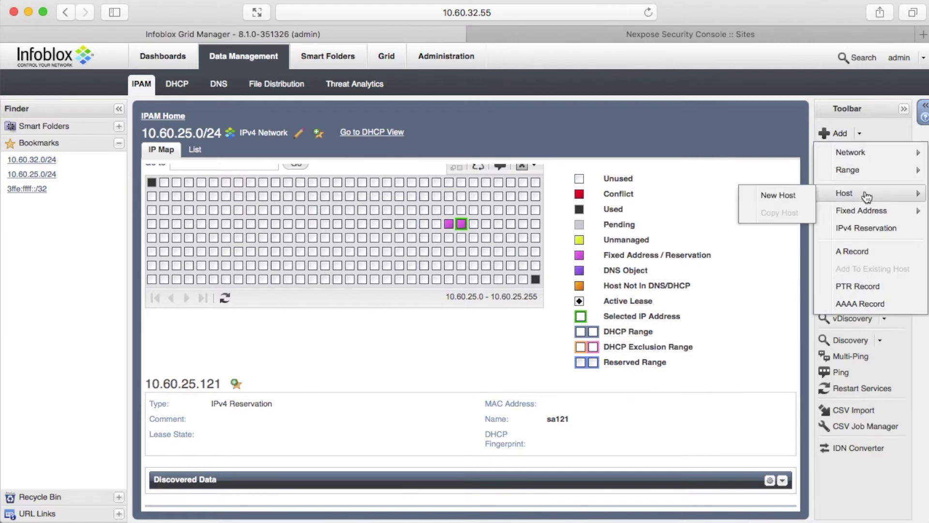
{"action": "left_click", "coordinate": [777, 195]}
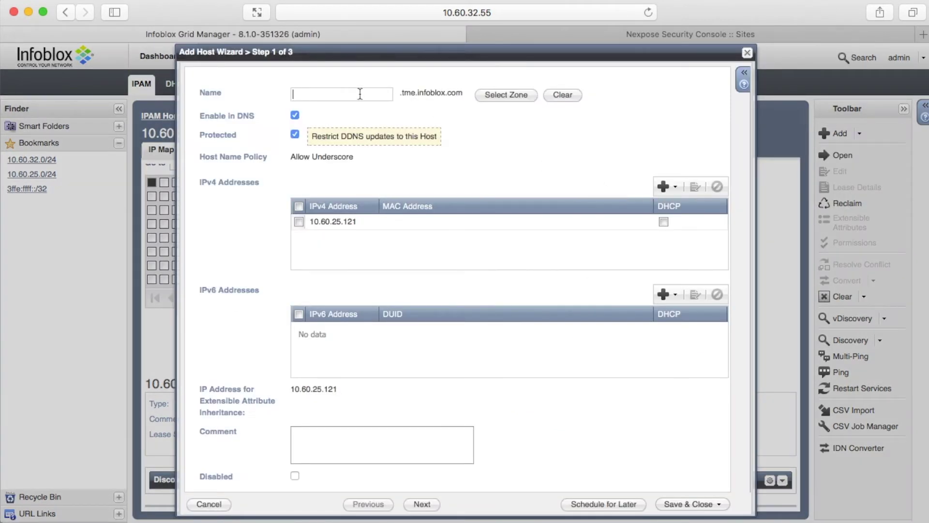
{"action": "type", "text": "dex"}
{"action": "left_click", "coordinate": [372, 219]}
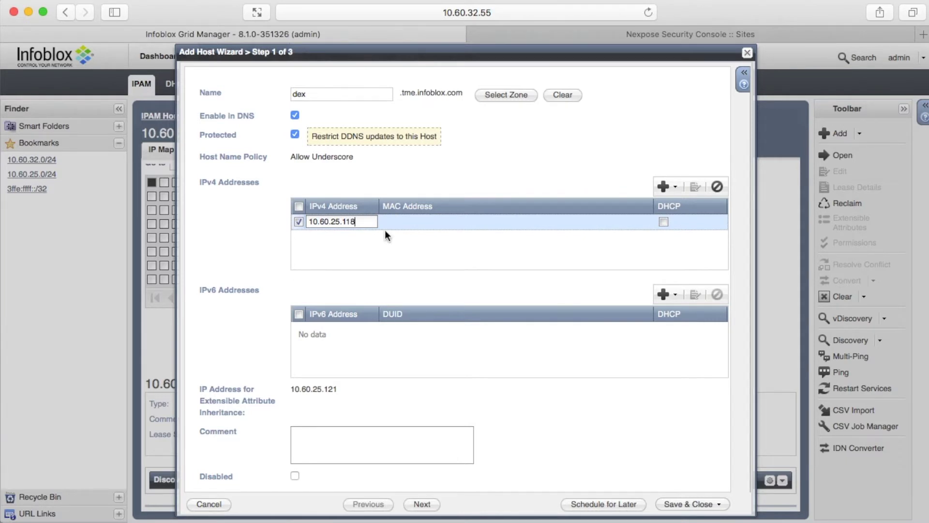
{"action": "left_click", "coordinate": [400, 247]}
{"action": "left_click", "coordinate": [425, 505]}
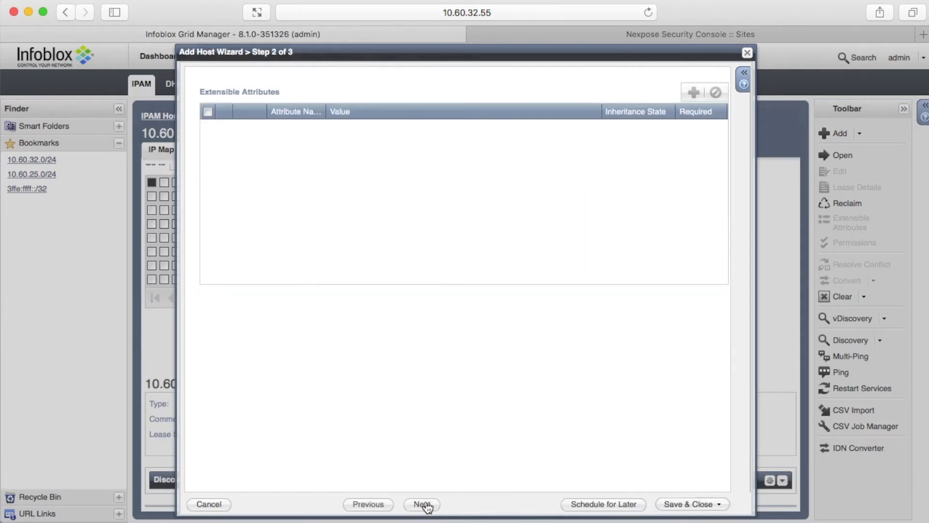
Override R7_ScanOnAdd to true, save host dex, and review its details
{"action": "left_click_drag", "start_coordinate": [325, 112], "coordinate": [378, 112]}
{"action": "left_click_drag", "start_coordinate": [627, 112], "coordinate": [652, 112]}
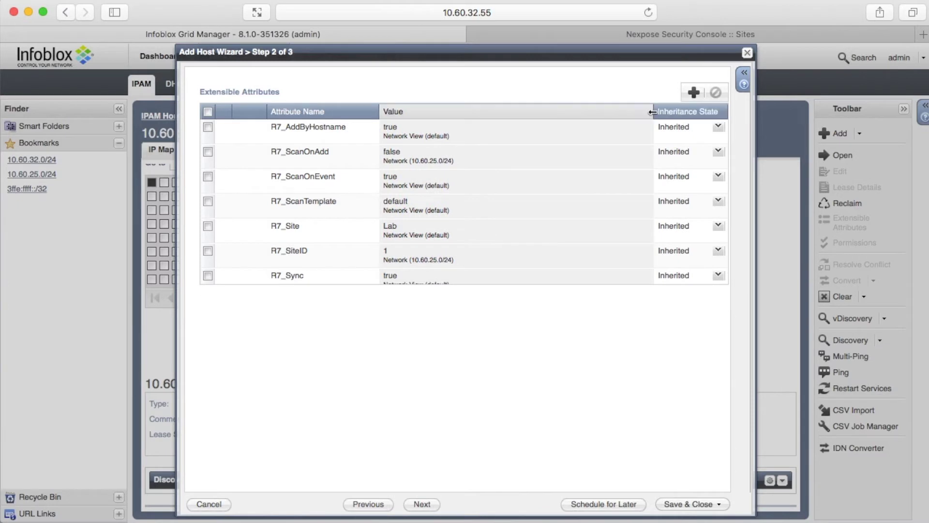
{"action": "left_click", "coordinate": [608, 153]}
{"action": "left_click", "coordinate": [610, 154]}
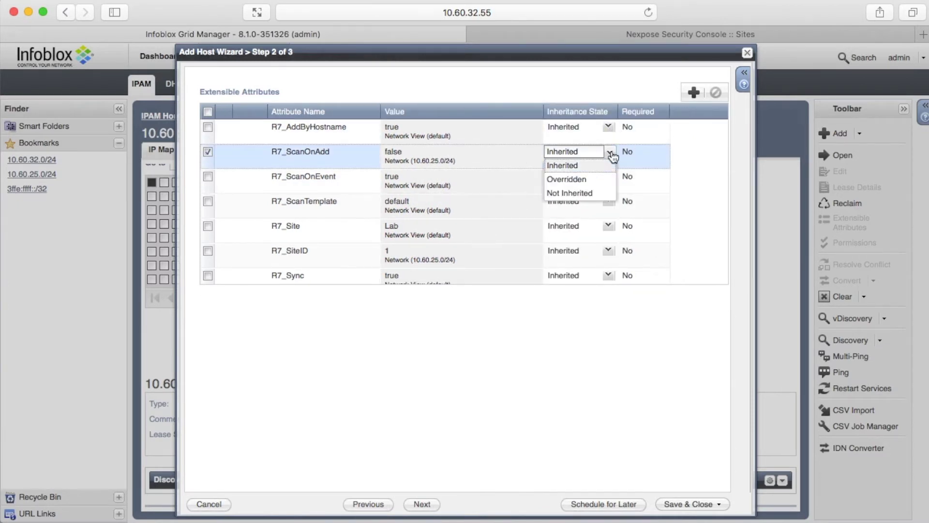
{"action": "left_click", "coordinate": [567, 179]}
{"action": "left_click", "coordinate": [536, 152]}
{"action": "left_click", "coordinate": [491, 167]}
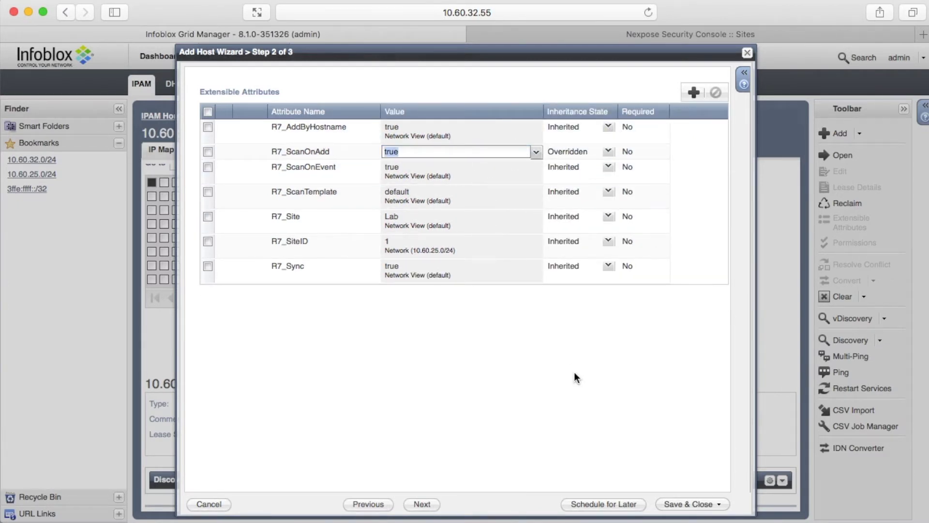
{"action": "left_click", "coordinate": [679, 504]}
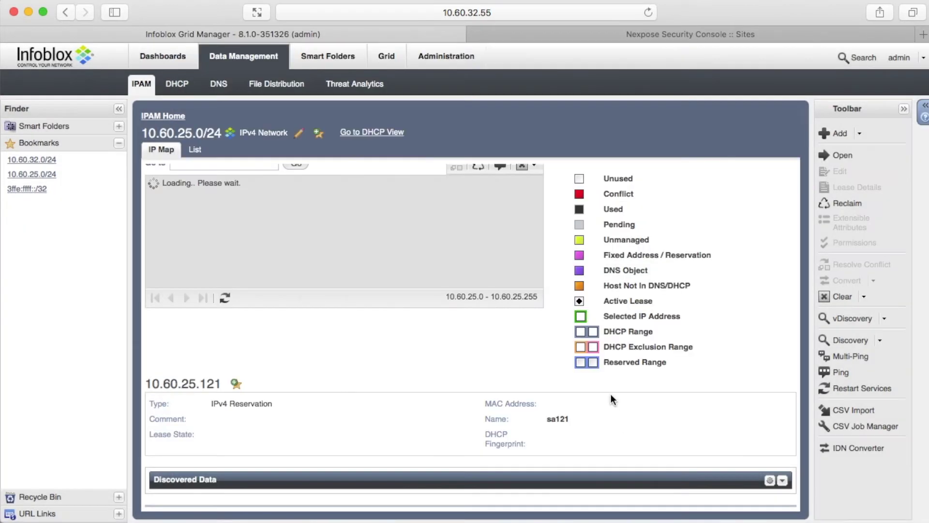
{"action": "left_click", "coordinate": [426, 223]}
{"action": "scroll", "coordinate": [383, 399], "scroll_direction": "down", "scroll_amount": 3}
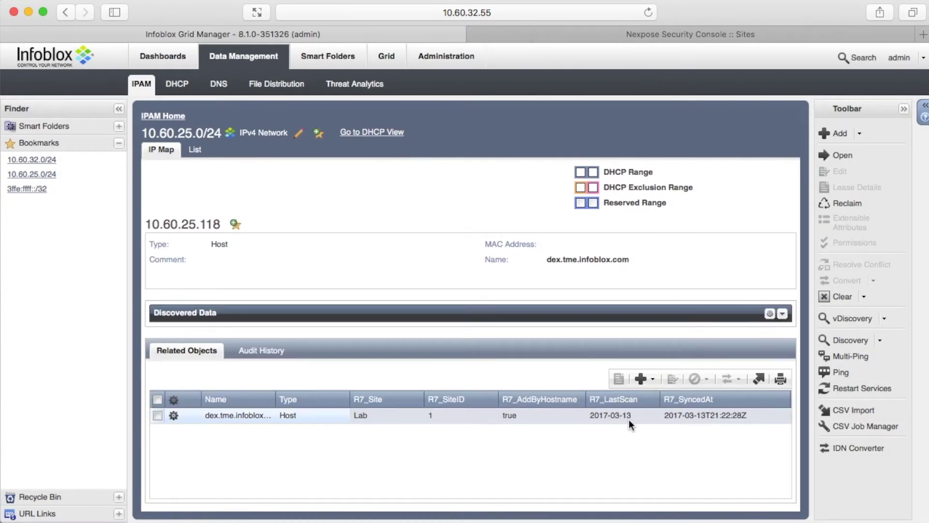
{"action": "scroll", "coordinate": [517, 186], "scroll_direction": "up", "scroll_amount": 3}
Begin an IPv6 fixed address in 3ffe:ffff::/32 using the next available IP and a DUID
{"action": "left_click", "coordinate": [175, 116]}
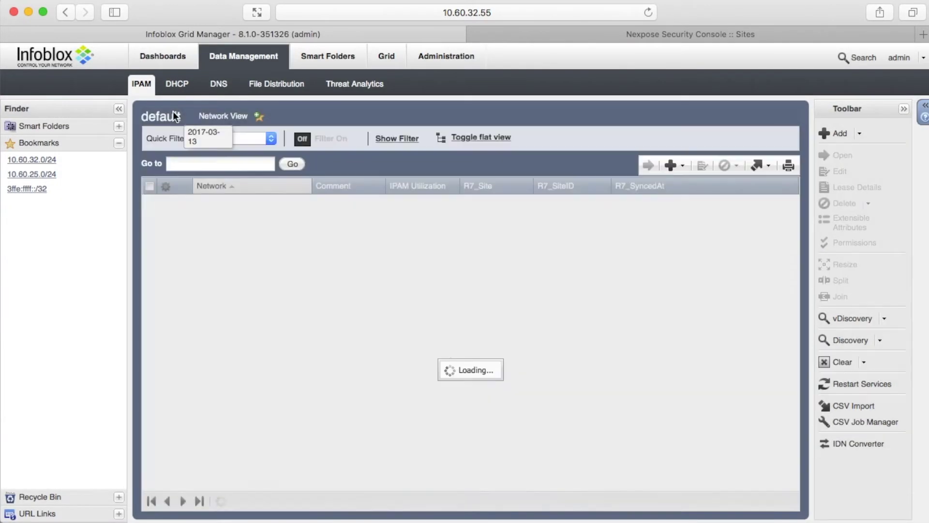
{"action": "left_click", "coordinate": [232, 252]}
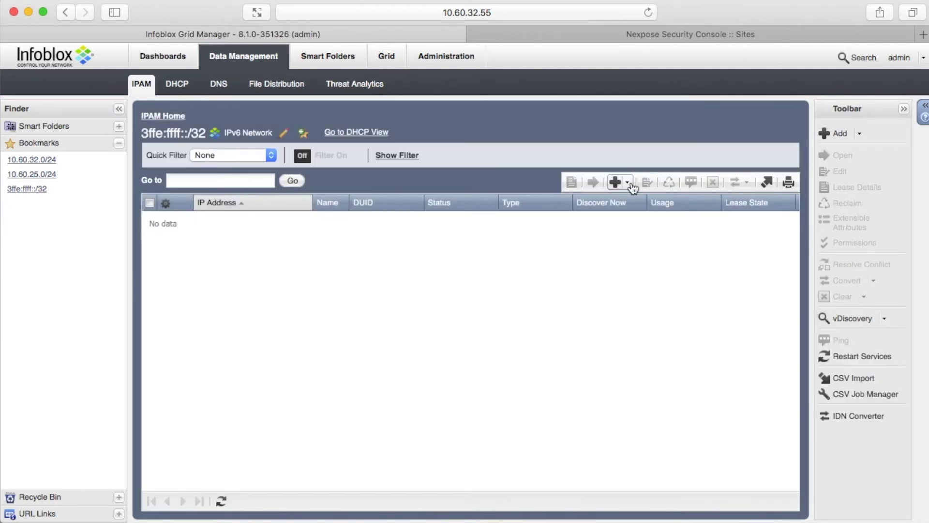
{"action": "left_click", "coordinate": [627, 183]}
{"action": "left_click", "coordinate": [649, 236]}
{"action": "left_click", "coordinate": [428, 442]}
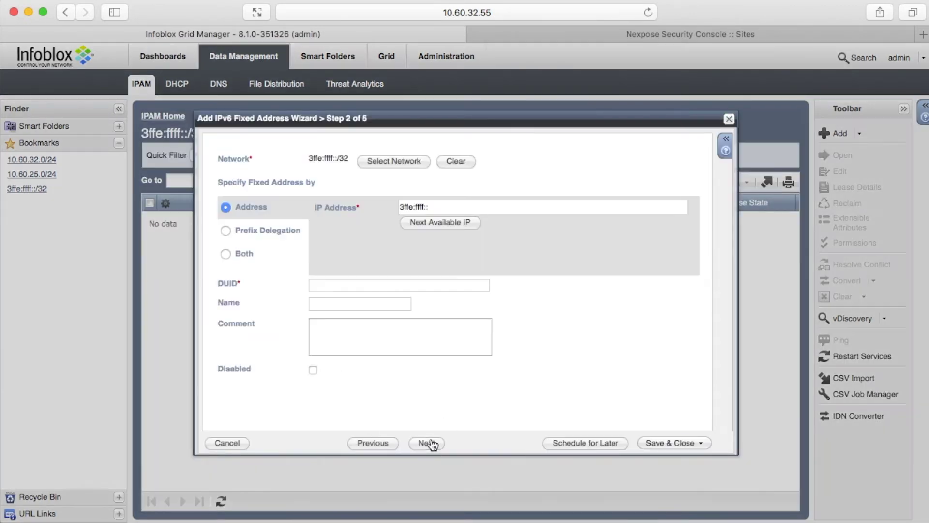
{"action": "left_click", "coordinate": [438, 231]}
{"action": "left_click", "coordinate": [388, 286]}
Save fixed address 3ffe:ffff::1 with inherited Lab2 attributes and check its details
{"action": "left_click", "coordinate": [432, 443]}
{"action": "left_click", "coordinate": [433, 443]}
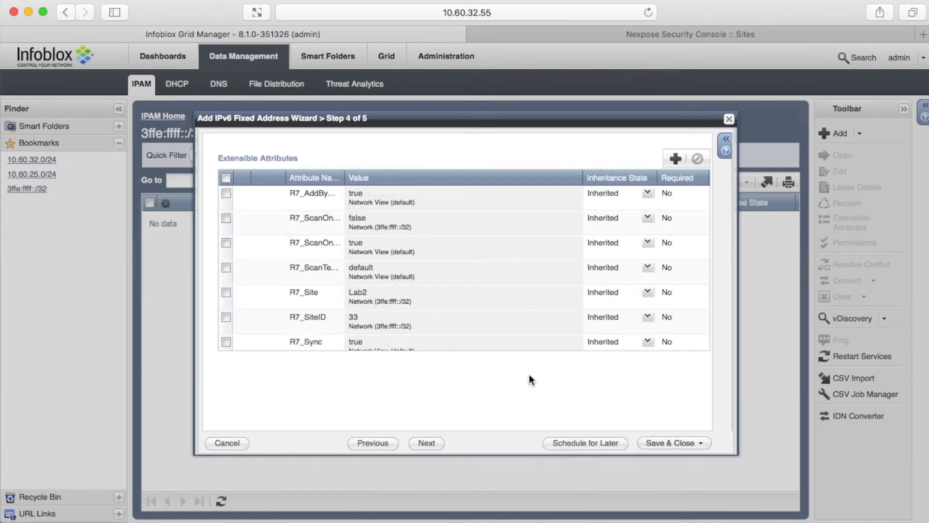
{"action": "left_click", "coordinate": [652, 440]}
{"action": "left_click", "coordinate": [220, 216]}
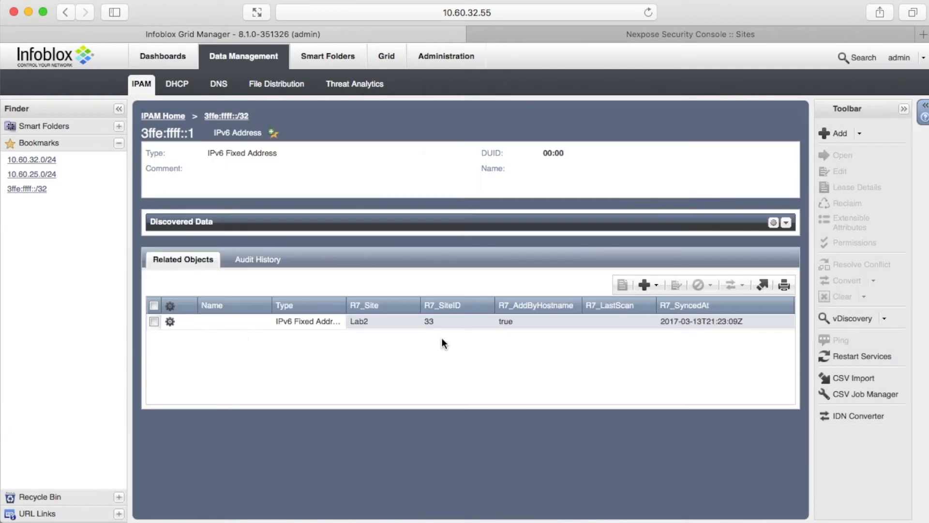
{"action": "left_click", "coordinate": [576, 36]}
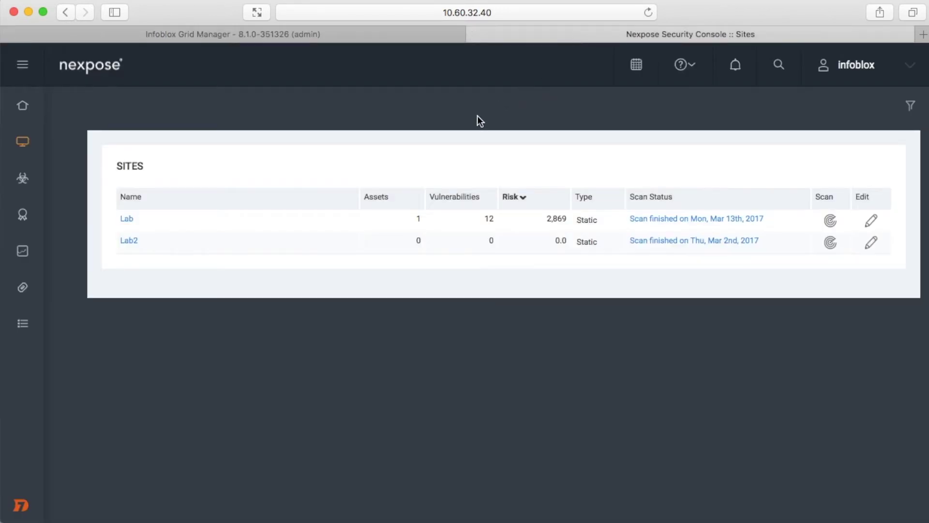
{"action": "left_click", "coordinate": [129, 241]}
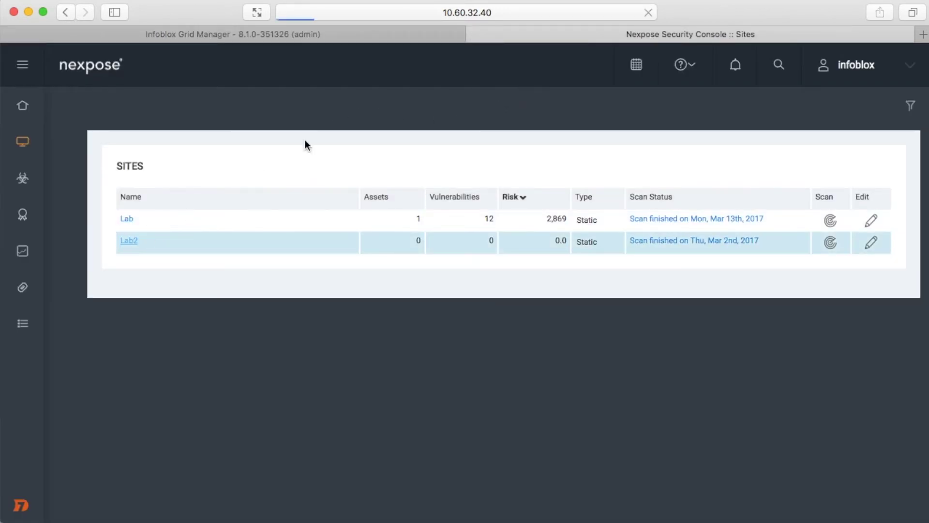
{"action": "left_click", "coordinate": [153, 279]}
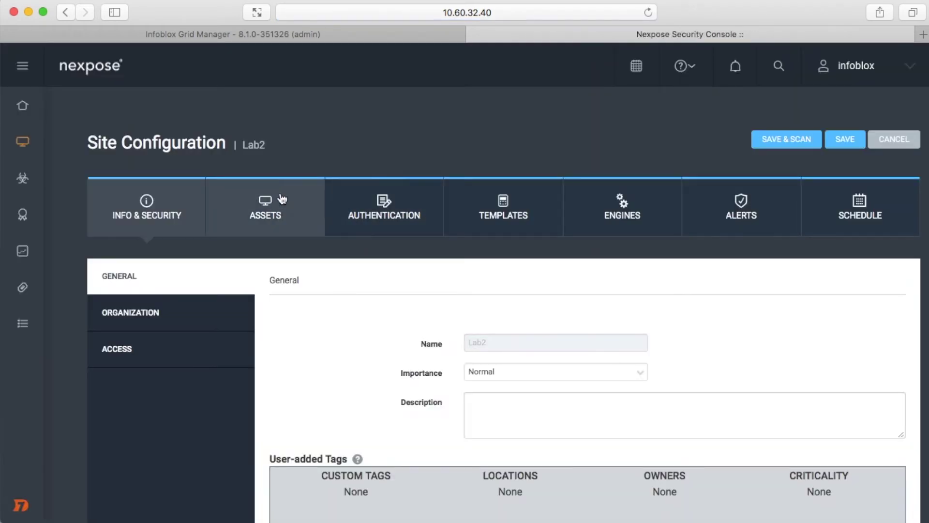
{"action": "left_click", "coordinate": [269, 198]}
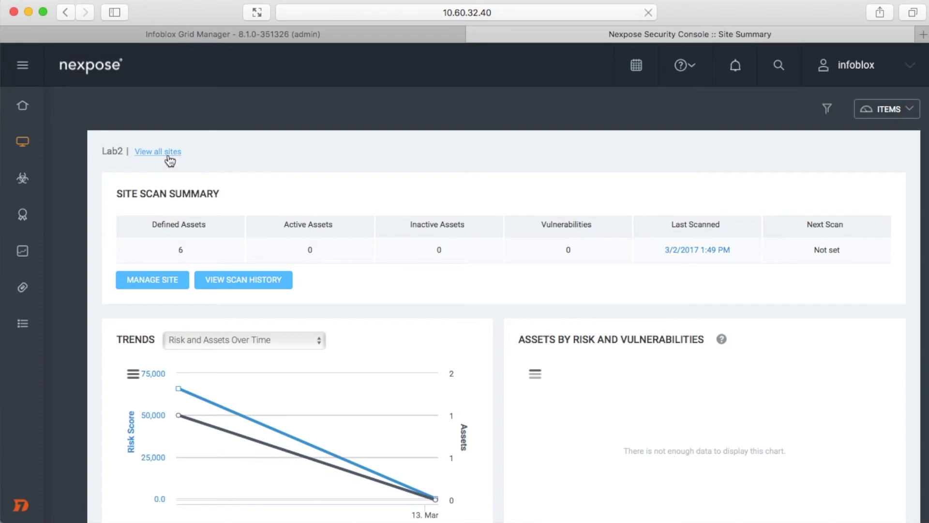
{"action": "left_click", "coordinate": [168, 157]}
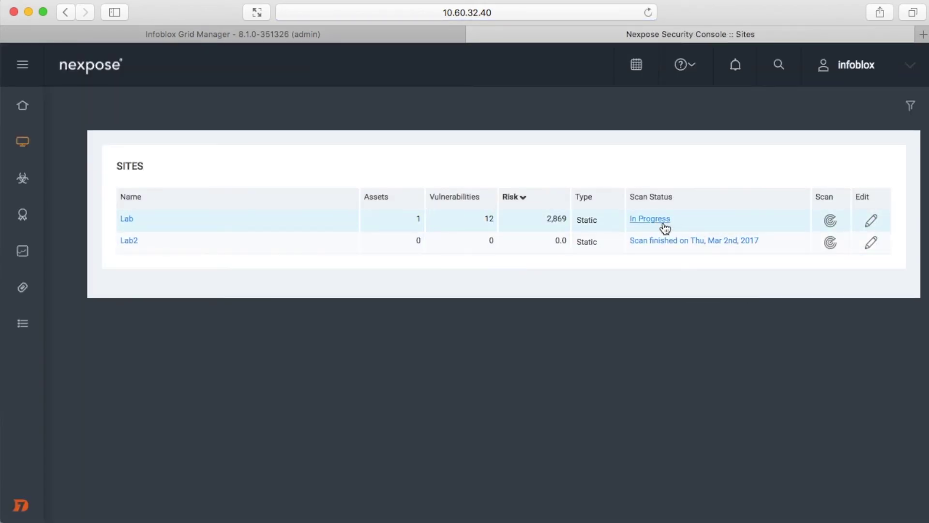
In Nexpose, review the Lab site's included assets without saving and view its running scan
{"action": "left_click", "coordinate": [127, 221]}
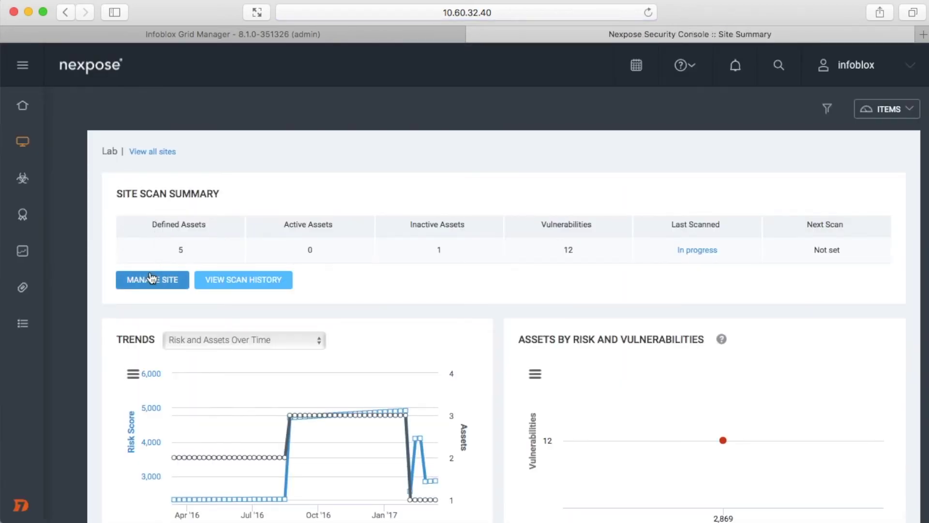
{"action": "left_click", "coordinate": [154, 281]}
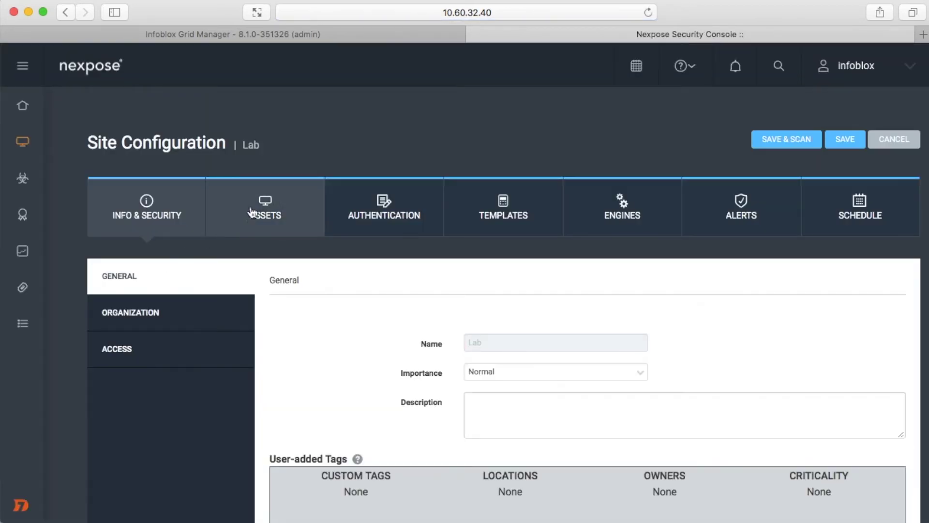
{"action": "left_click", "coordinate": [256, 204]}
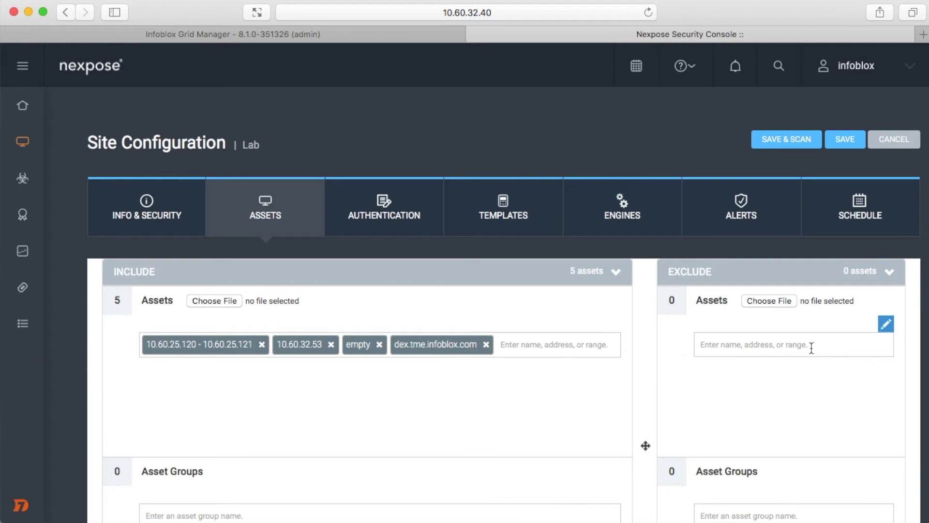
{"action": "left_click", "coordinate": [893, 141]}
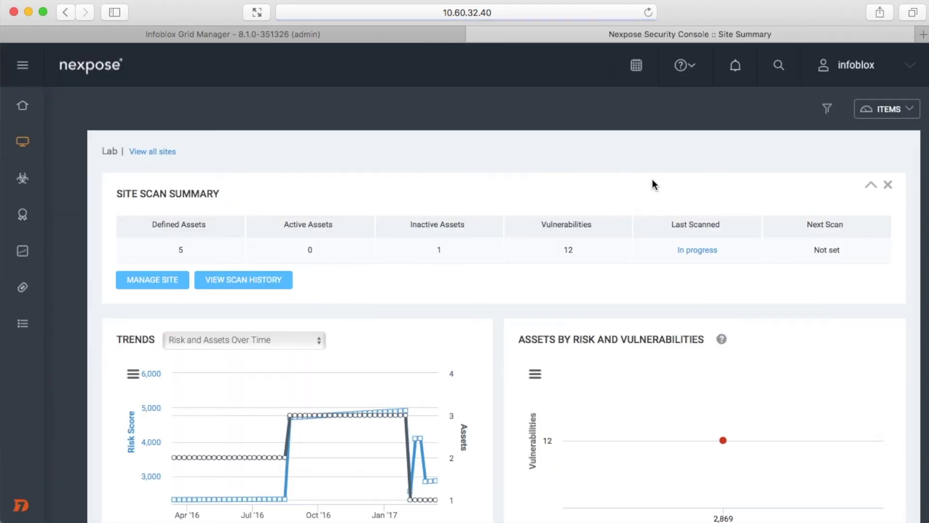
{"action": "scroll", "coordinate": [653, 184], "scroll_direction": "down", "scroll_amount": 10}
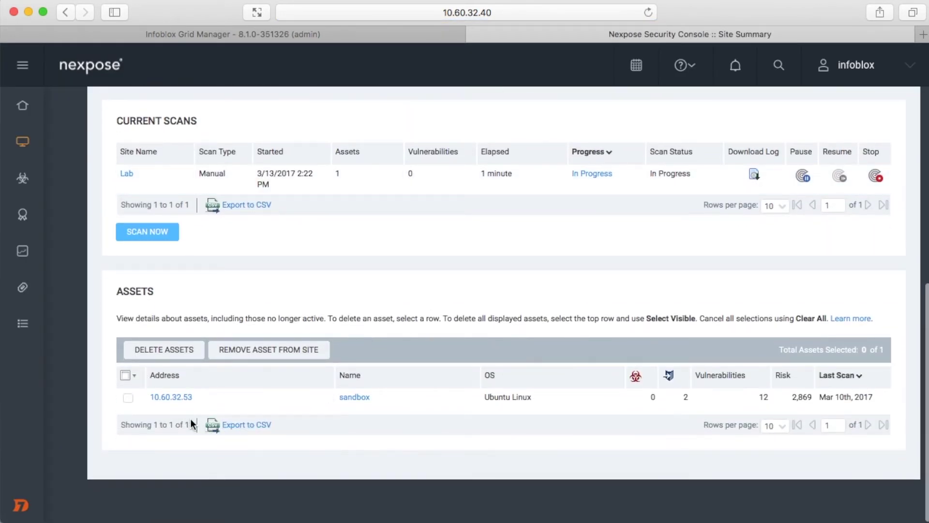
{"action": "scroll", "coordinate": [243, 393], "scroll_direction": "up", "scroll_amount": 10}
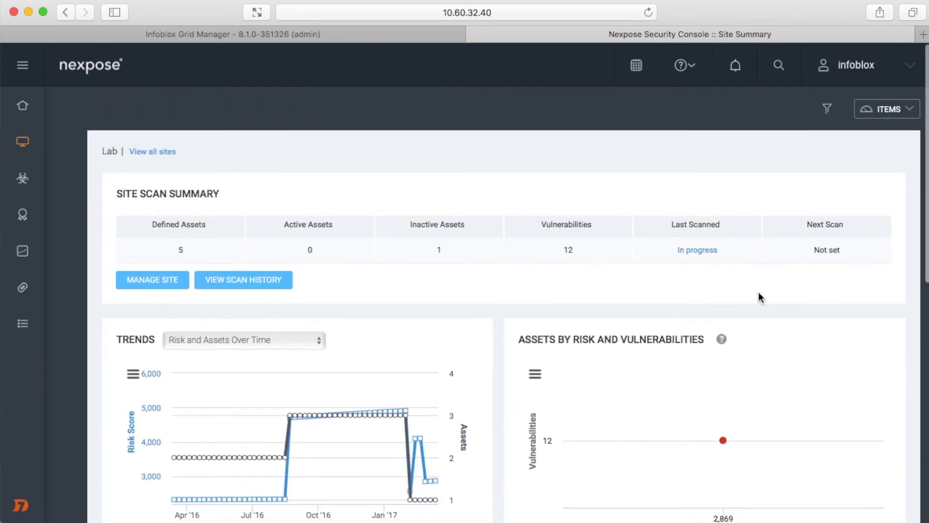
{"action": "left_click", "coordinate": [707, 252]}
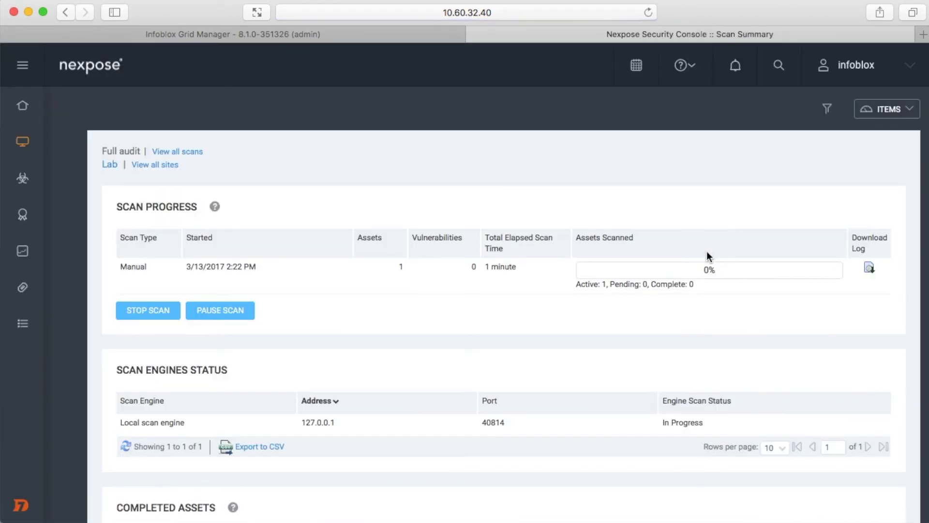
{"action": "scroll", "coordinate": [437, 322], "scroll_direction": "down", "scroll_amount": 6}
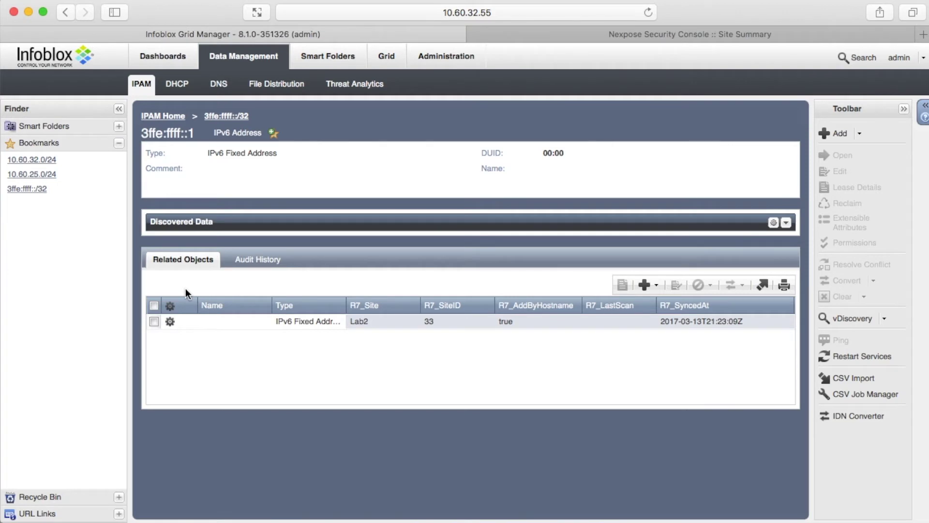
Delete fixed address 3ffe:ffff::1 and network 10.60.24.0/30 in Infoblox, confirming each
{"action": "left_click", "coordinate": [154, 305]}
{"action": "left_click", "coordinate": [696, 284]}
{"action": "left_click", "coordinate": [625, 327]}
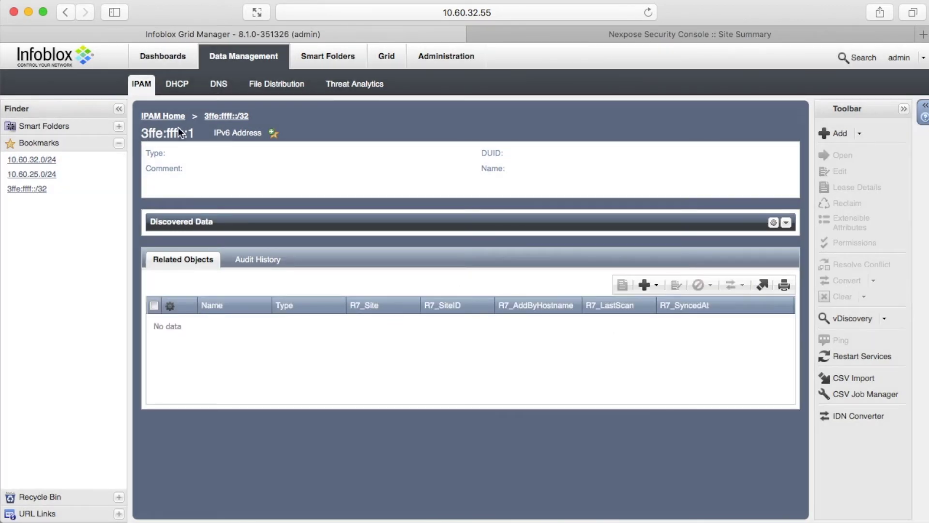
{"action": "left_click", "coordinate": [169, 115]}
{"action": "left_click", "coordinate": [149, 203]}
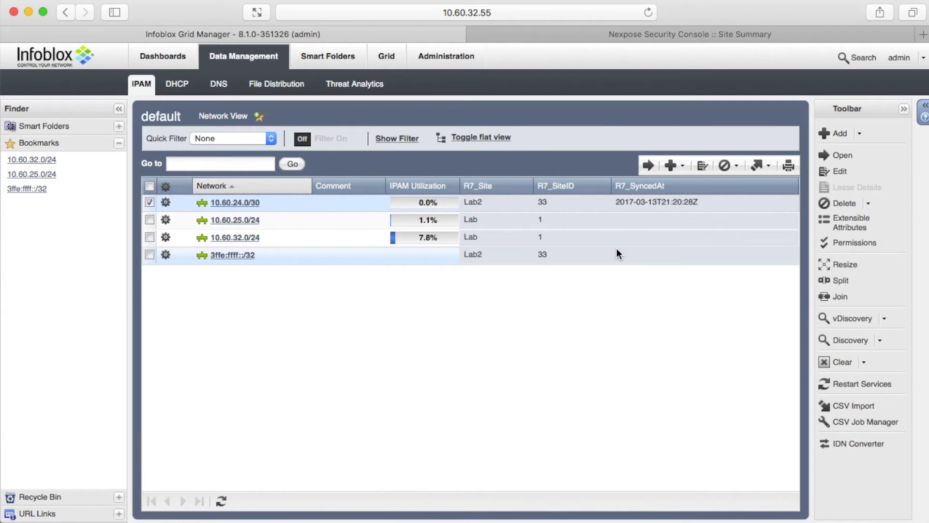
{"action": "left_click", "coordinate": [724, 166]}
{"action": "left_click", "coordinate": [622, 328]}
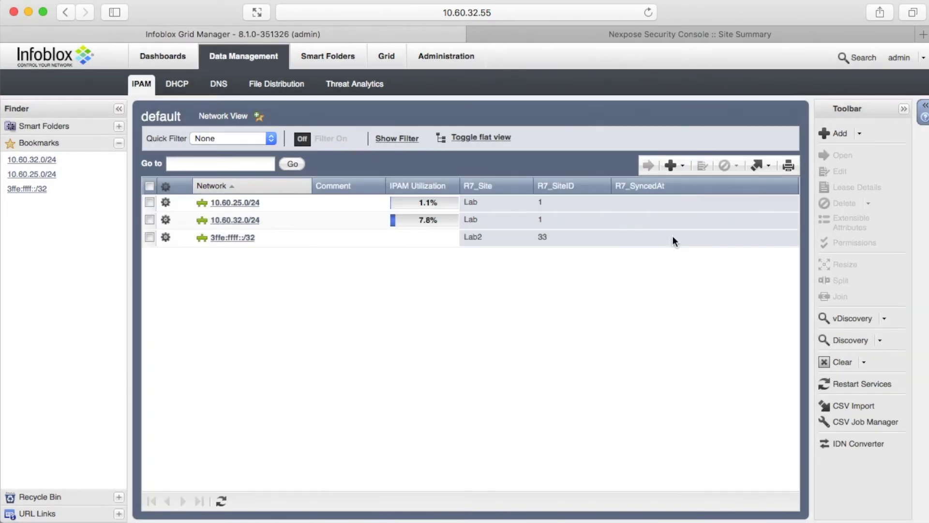
{"action": "left_click", "coordinate": [692, 32]}
Check the Lab2 site's remaining assets in Nexpose, leaving without saving
{"action": "left_click", "coordinate": [155, 149]}
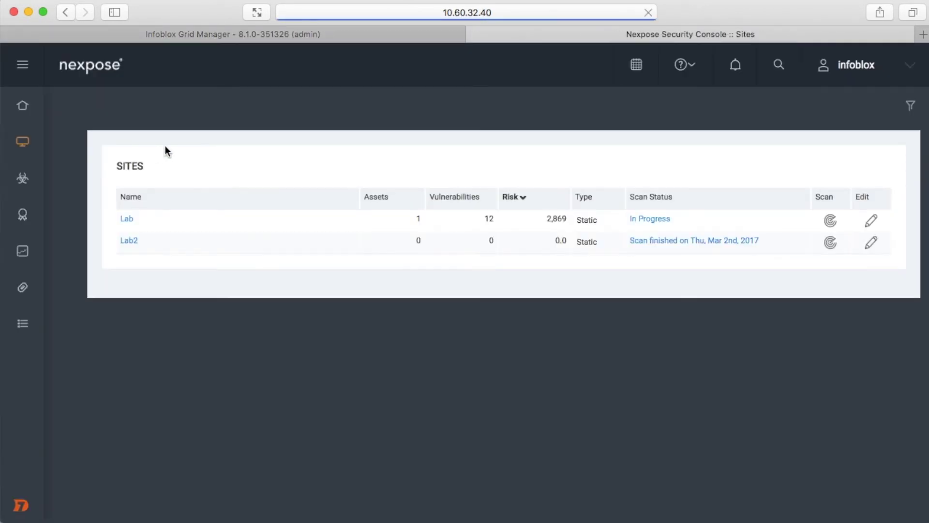
{"action": "left_click", "coordinate": [129, 241]}
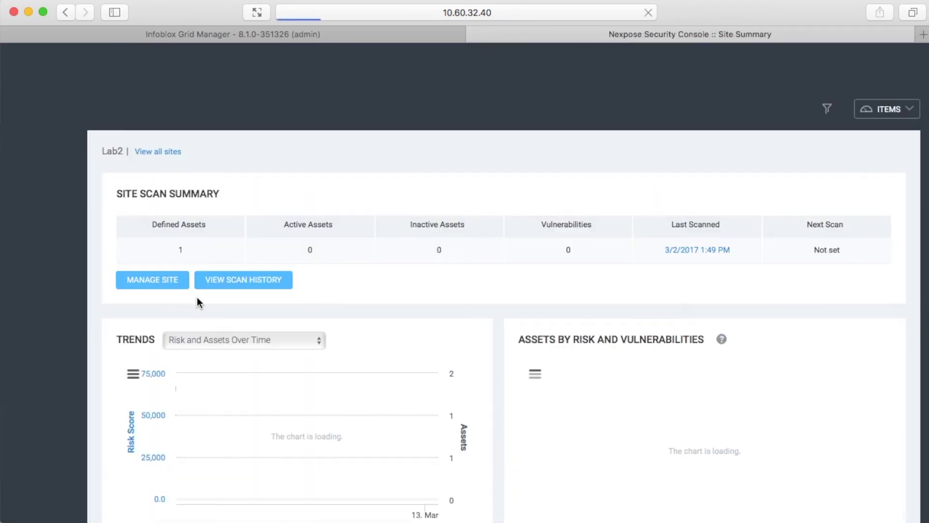
{"action": "left_click", "coordinate": [164, 281]}
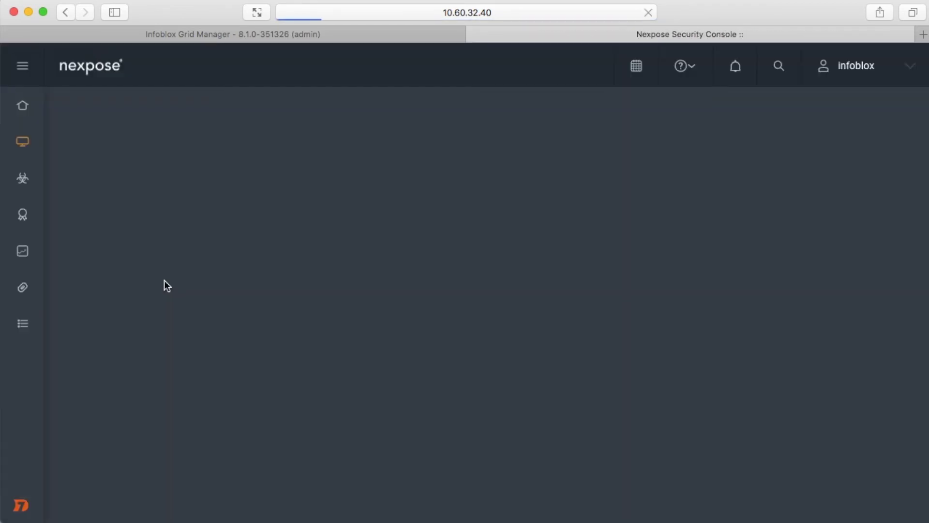
{"action": "left_click", "coordinate": [249, 219]}
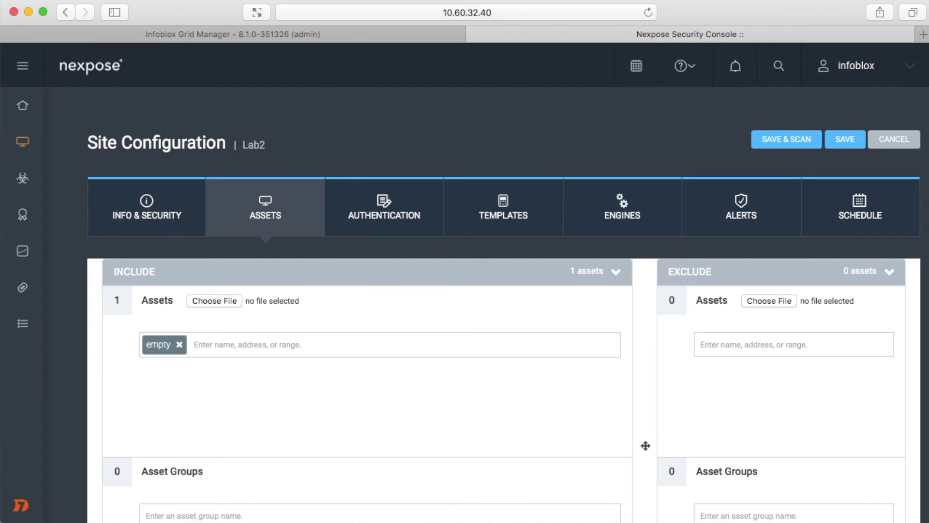
{"action": "left_click", "coordinate": [893, 139]}
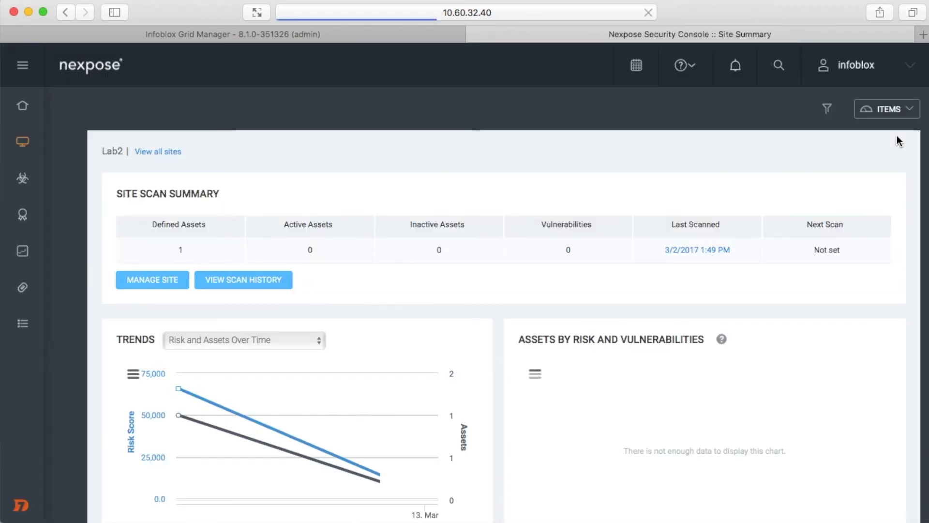
Open the Lab site summary and scroll through its scanned assets, including 10.60.25.118
{"action": "left_click", "coordinate": [169, 152]}
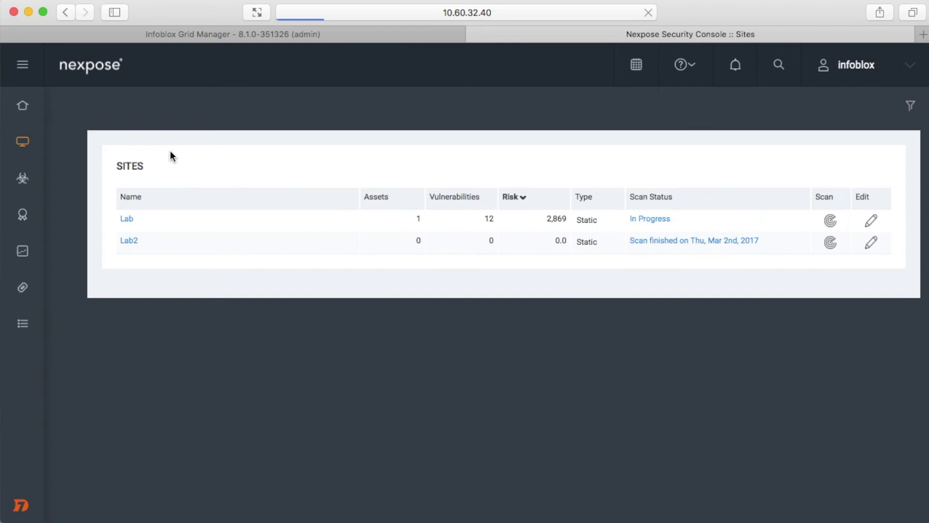
{"action": "left_click", "coordinate": [126, 218]}
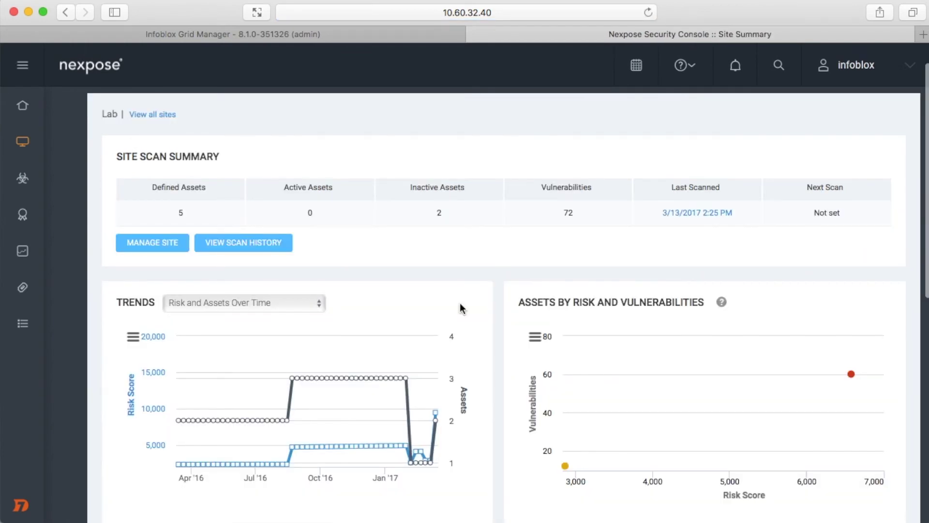
{"action": "scroll", "coordinate": [460, 308], "scroll_direction": "down", "scroll_amount": 7}
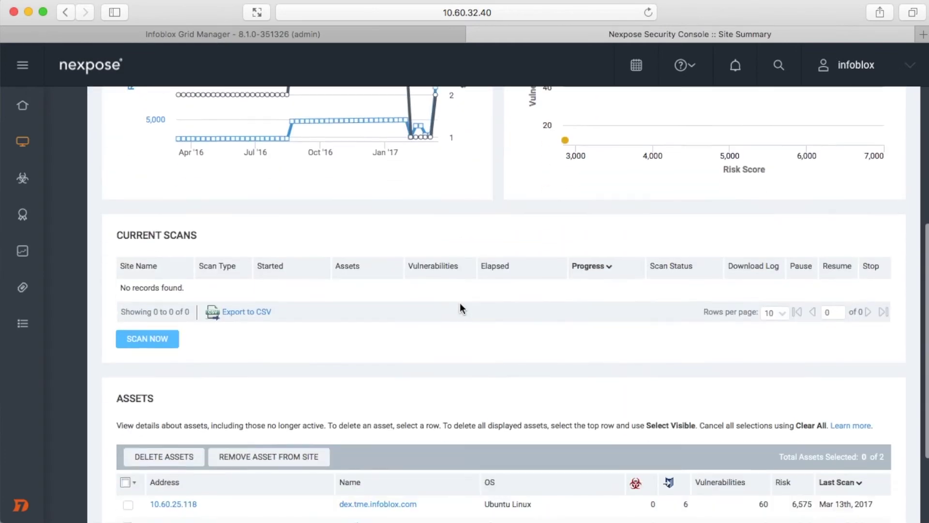
{"action": "scroll", "coordinate": [459, 303], "scroll_direction": "down", "scroll_amount": 3}
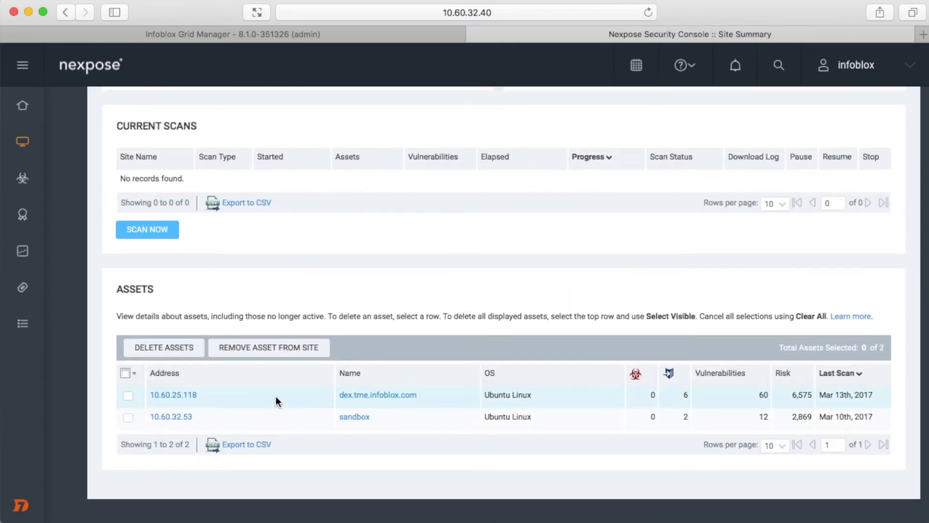
{"action": "scroll", "coordinate": [274, 395], "scroll_direction": "up", "scroll_amount": 10}
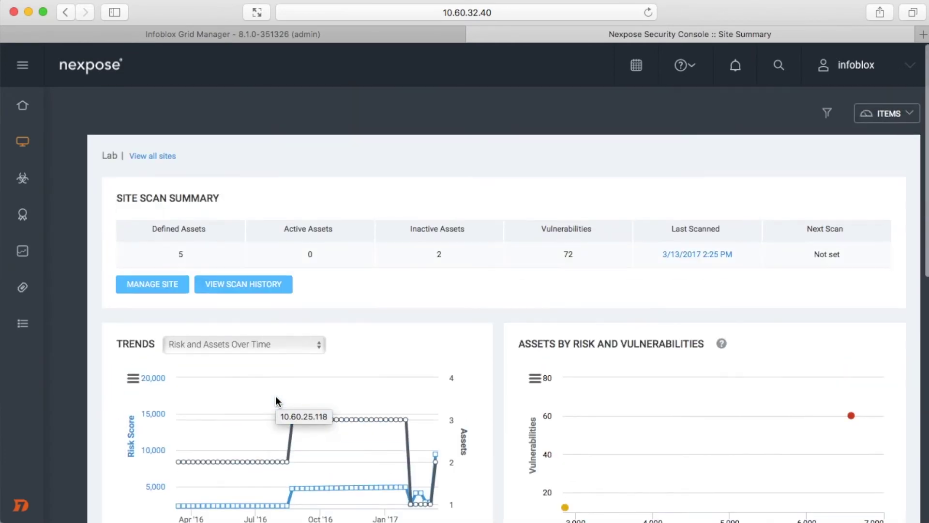
Delete the sa121 reservation at 10.60.25.121 from the 10.60.25.0/24 IP map
{"action": "left_click", "coordinate": [377, 35]}
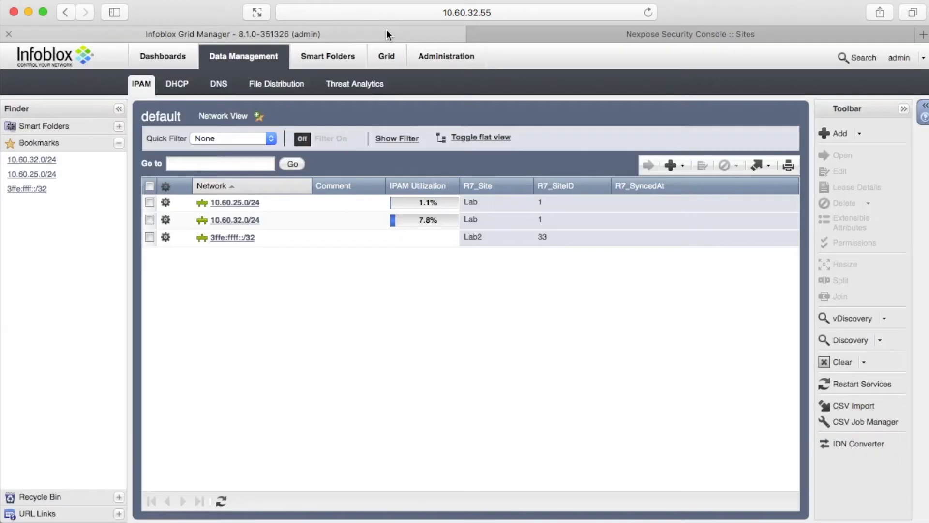
{"action": "left_click", "coordinate": [248, 202]}
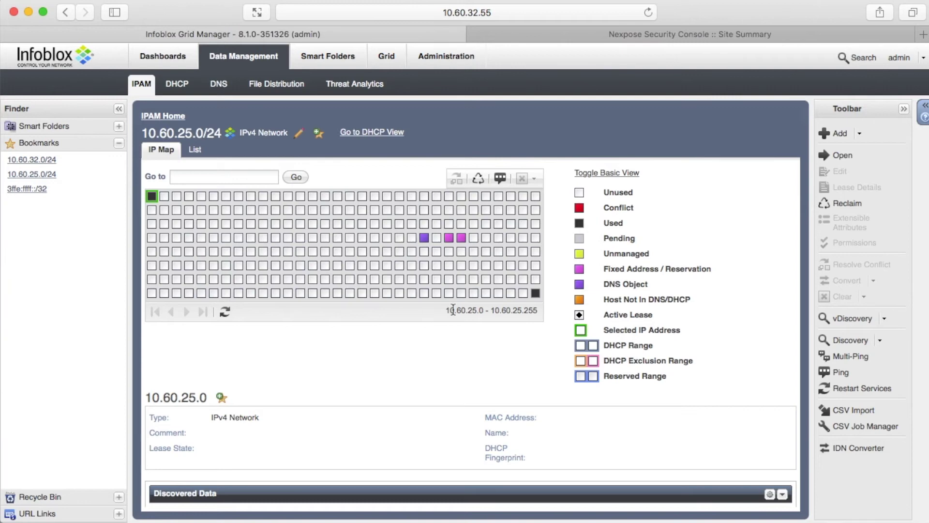
{"action": "left_click", "coordinate": [461, 237]}
{"action": "scroll", "coordinate": [422, 384], "scroll_direction": "down", "scroll_amount": 4}
{"action": "left_click", "coordinate": [158, 436]}
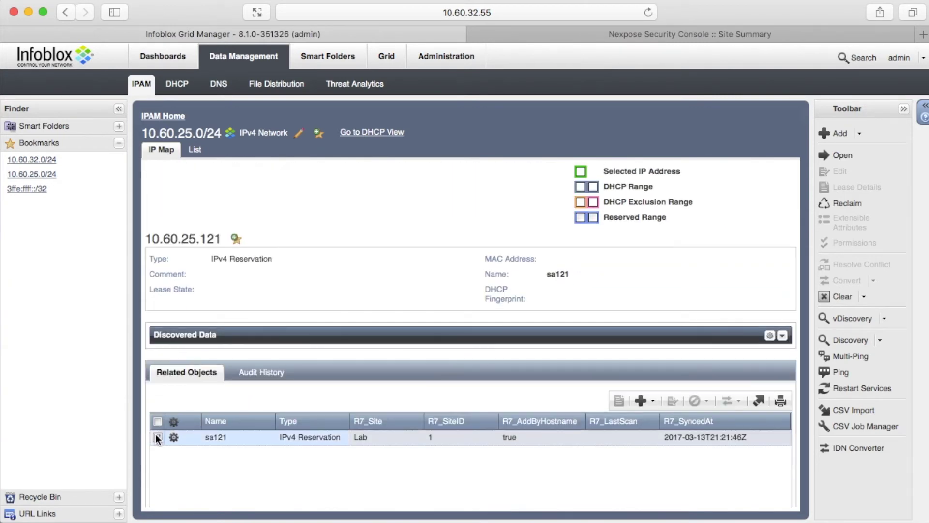
{"action": "left_click", "coordinate": [693, 401]}
{"action": "left_click", "coordinate": [621, 326]}
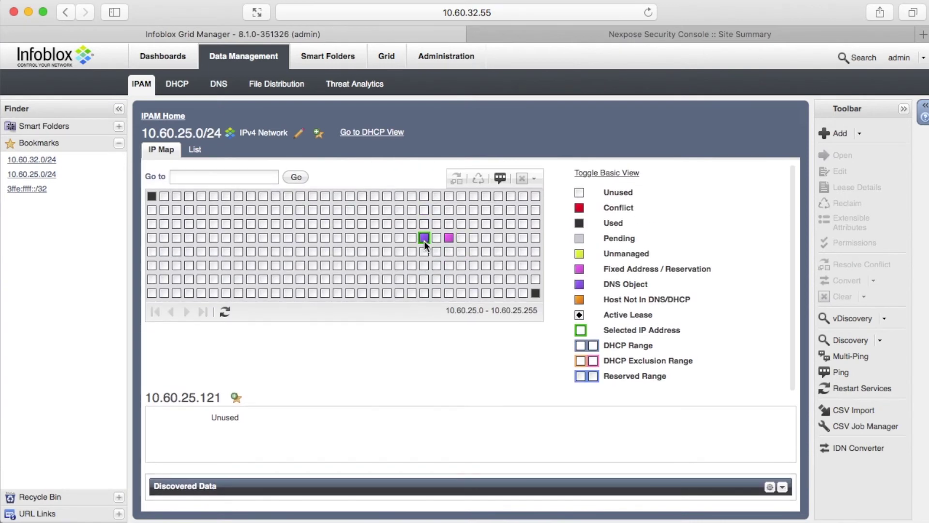
Delete the dex.tme.infoblox.com host record at 10.60.25.118, then check the sa120 reservation at 10.60.25.120
{"action": "left_click", "coordinate": [424, 239]}
{"action": "scroll", "coordinate": [405, 385], "scroll_direction": "down", "scroll_amount": 3}
{"action": "left_click", "coordinate": [157, 414]}
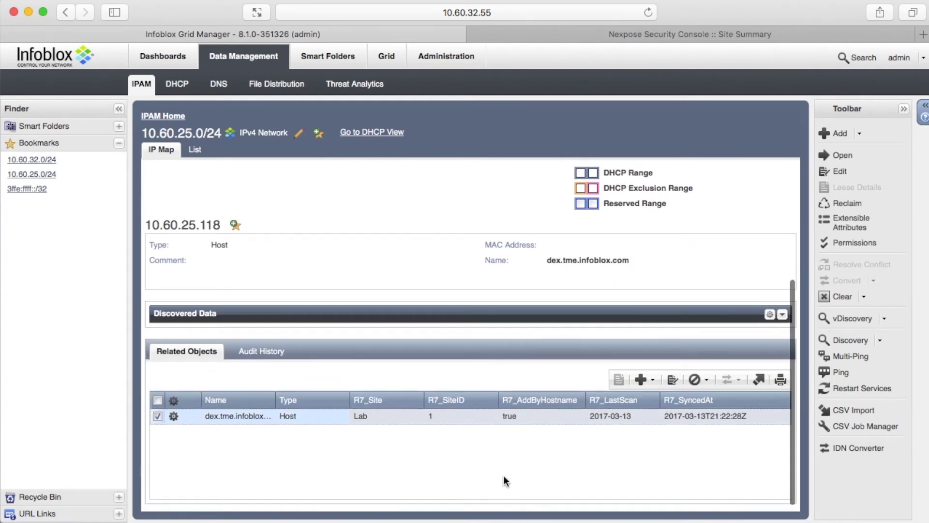
{"action": "left_click", "coordinate": [694, 377]}
{"action": "left_click", "coordinate": [623, 329]}
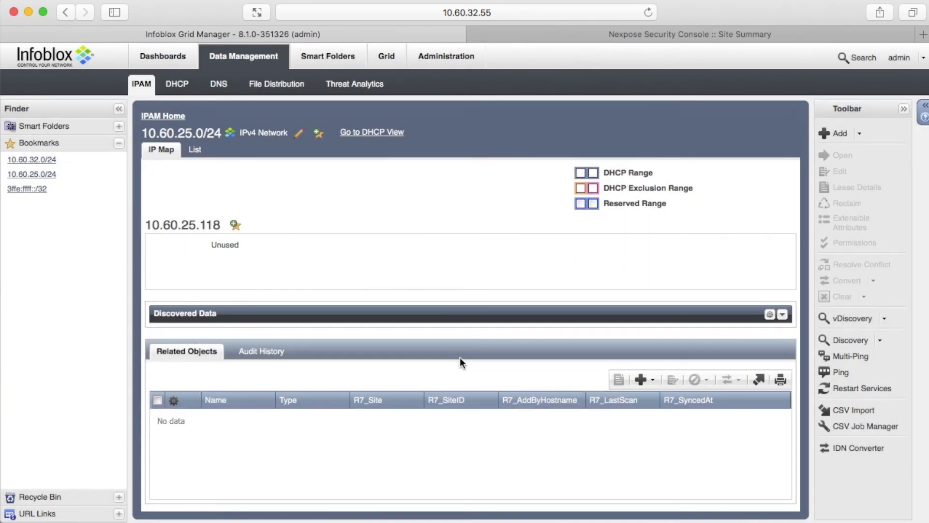
{"action": "left_click", "coordinate": [449, 238]}
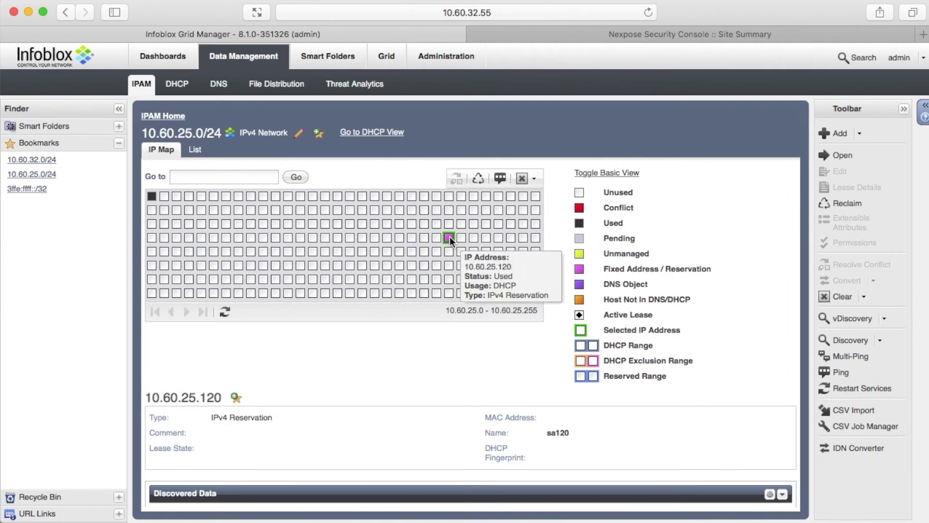
{"action": "left_click", "coordinate": [718, 35]}
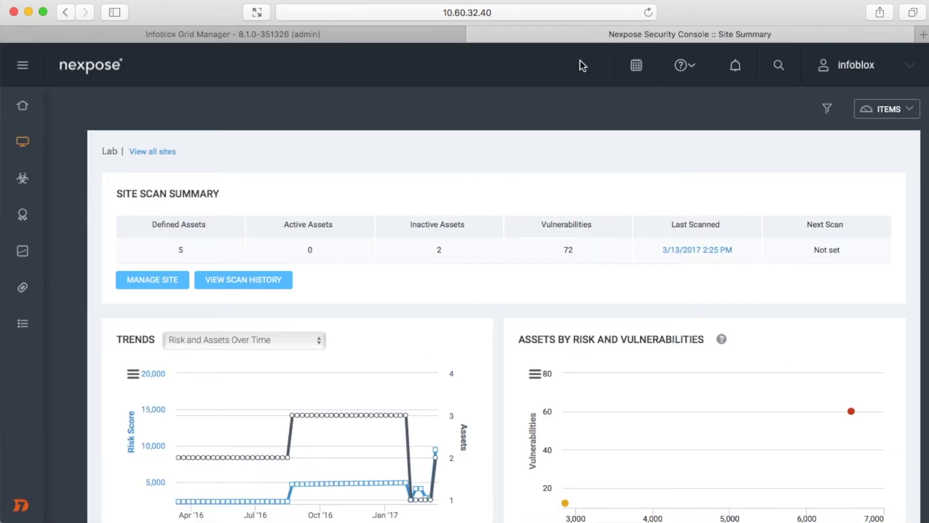
Review the Lab site's included assets in Nexpose, cancel without saving, and scroll to its three assets
{"action": "left_click", "coordinate": [135, 280]}
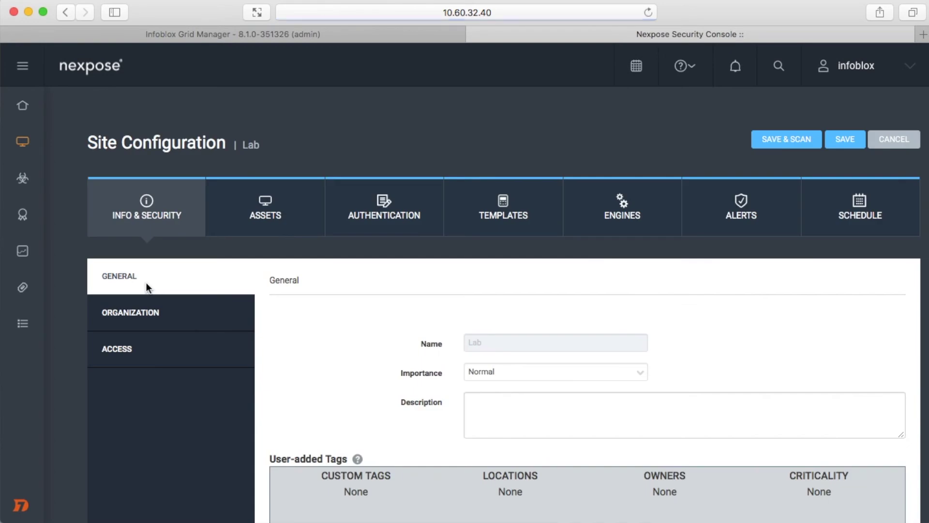
{"action": "left_click", "coordinate": [243, 223]}
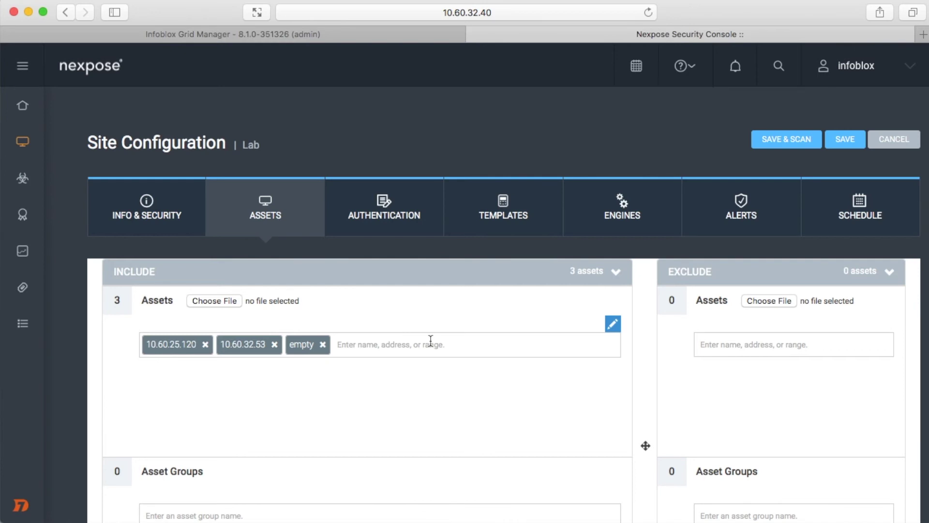
{"action": "left_click", "coordinate": [886, 141]}
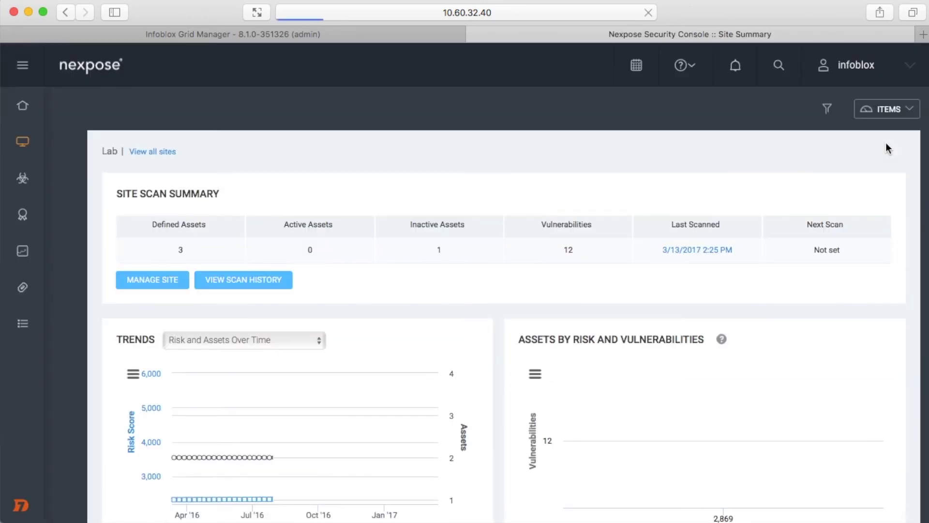
{"action": "scroll", "coordinate": [742, 210], "scroll_direction": "down", "scroll_amount": 10}
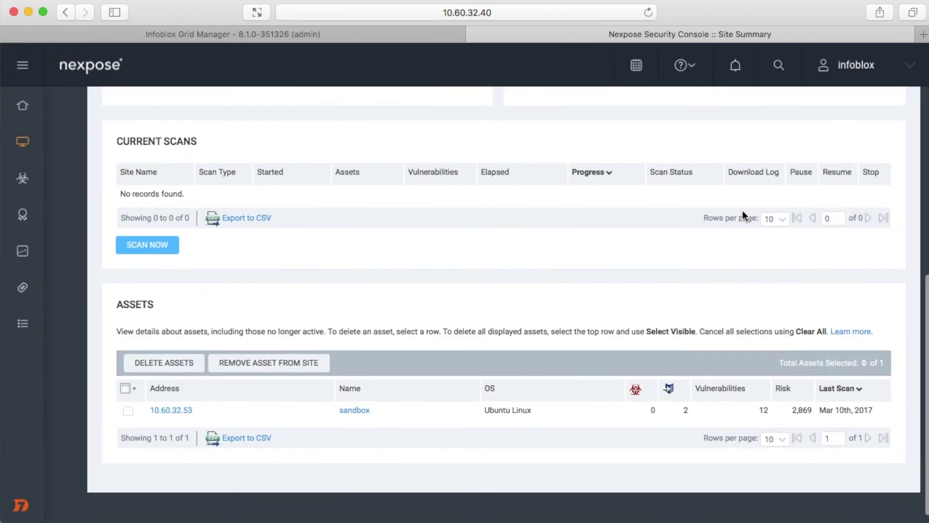
{"action": "scroll", "coordinate": [742, 210], "scroll_direction": "down", "scroll_amount": 1}
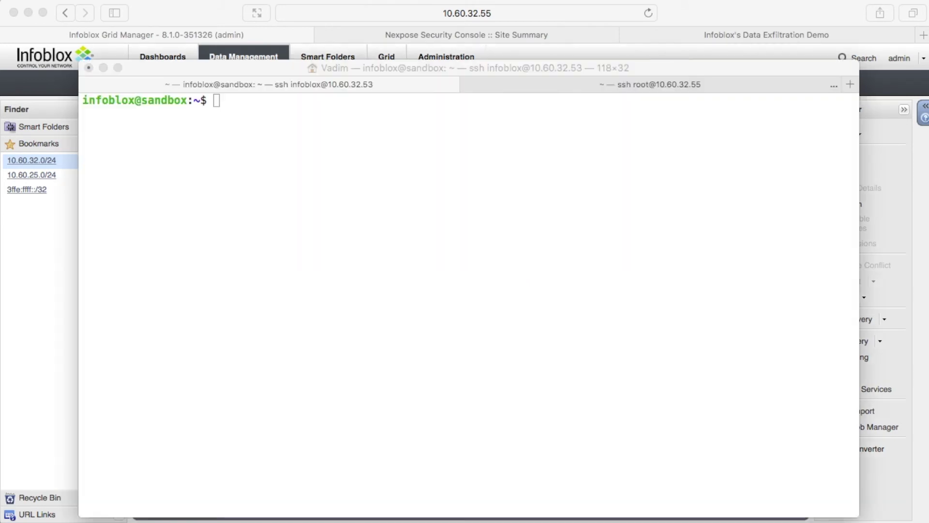
{"action": "left_click", "coordinate": [393, 263]}
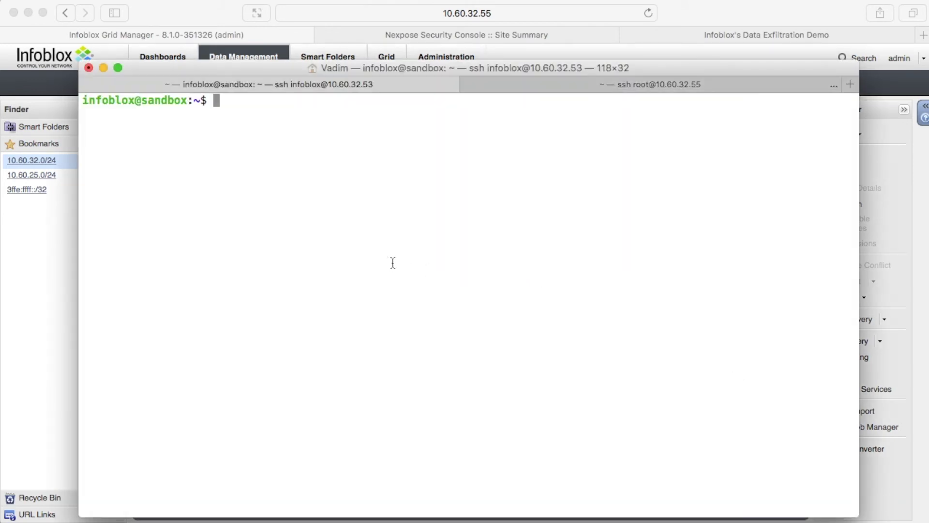
{"action": "type", "text": "dig @10.60.32.55"}
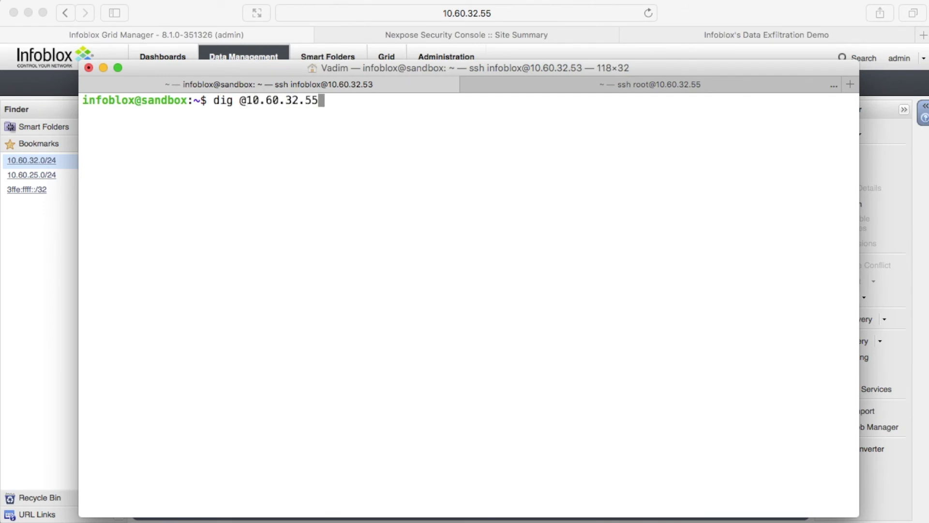
{"action": "type", "text": " www.example.com"}
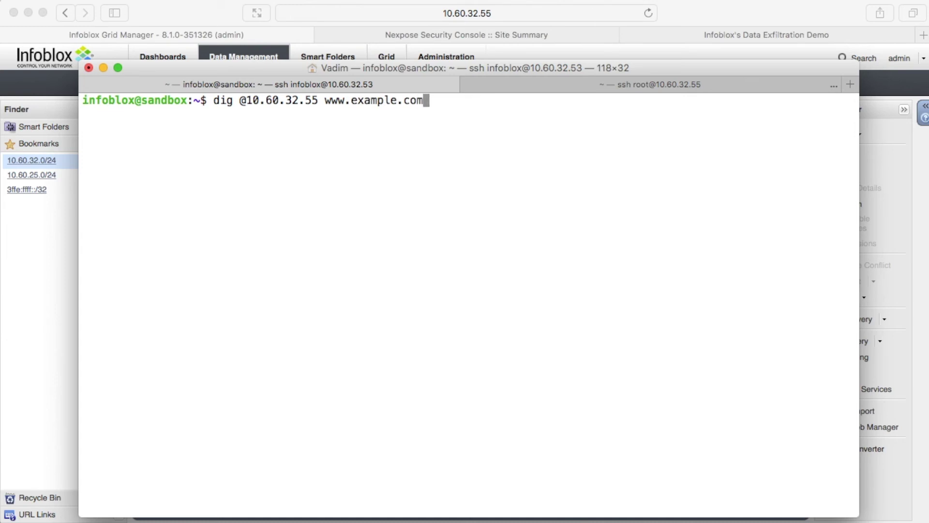
{"action": "key", "text": "Return"}
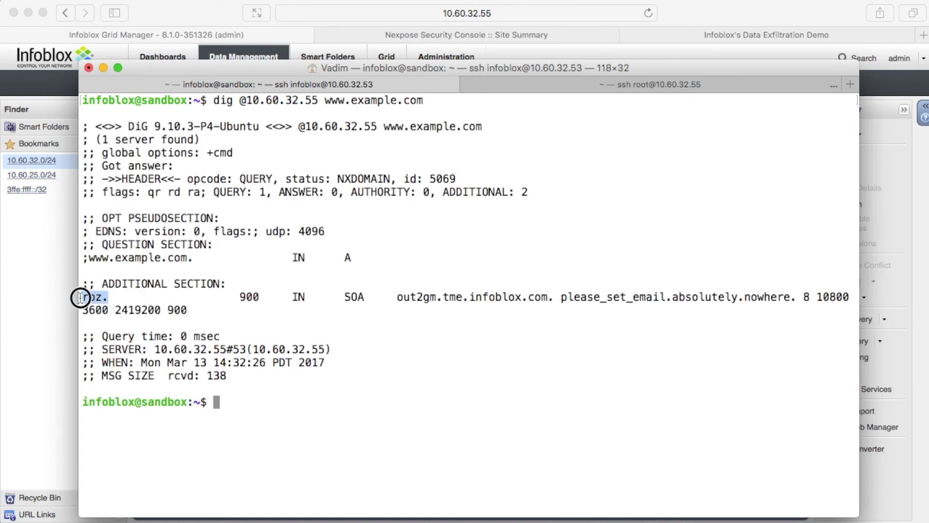
{"action": "left_click", "coordinate": [62, 303]}
Find the newest CEF RPZ NXDOMAIN entry in the Infoblox syslog, then list all Nexpose sites
{"action": "left_click", "coordinate": [440, 62]}
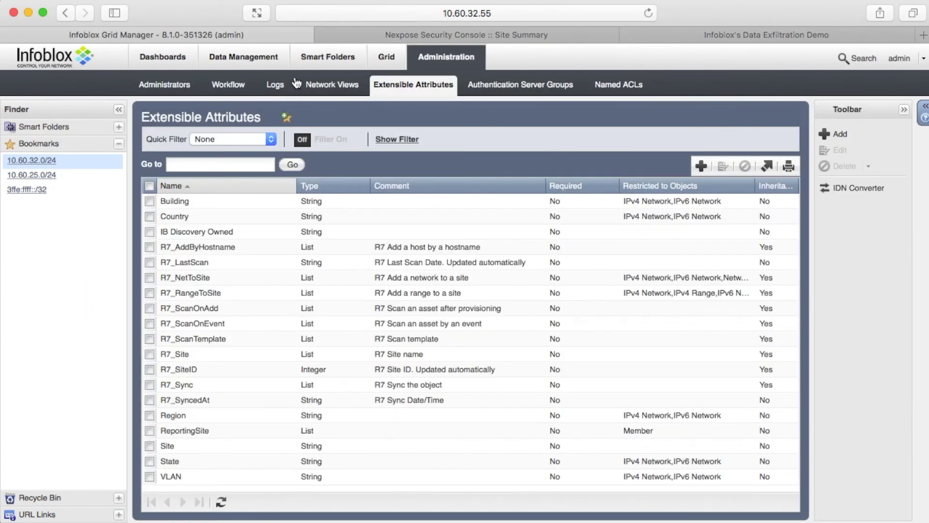
{"action": "left_click", "coordinate": [274, 85]}
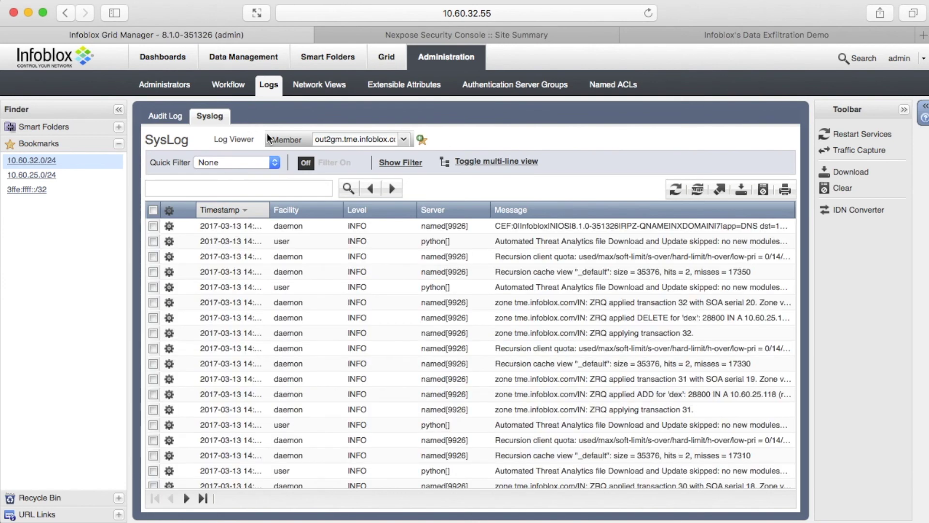
{"action": "left_click", "coordinate": [552, 230]}
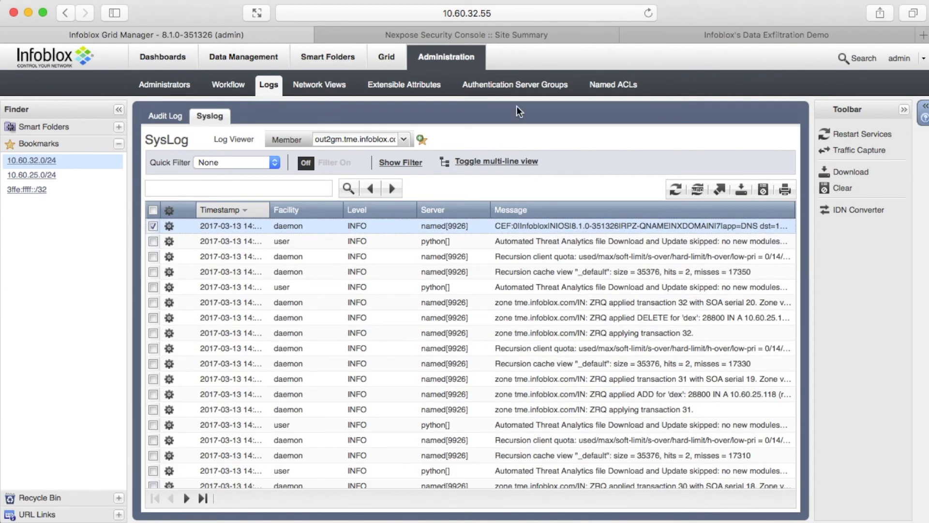
{"action": "left_click", "coordinate": [503, 34]}
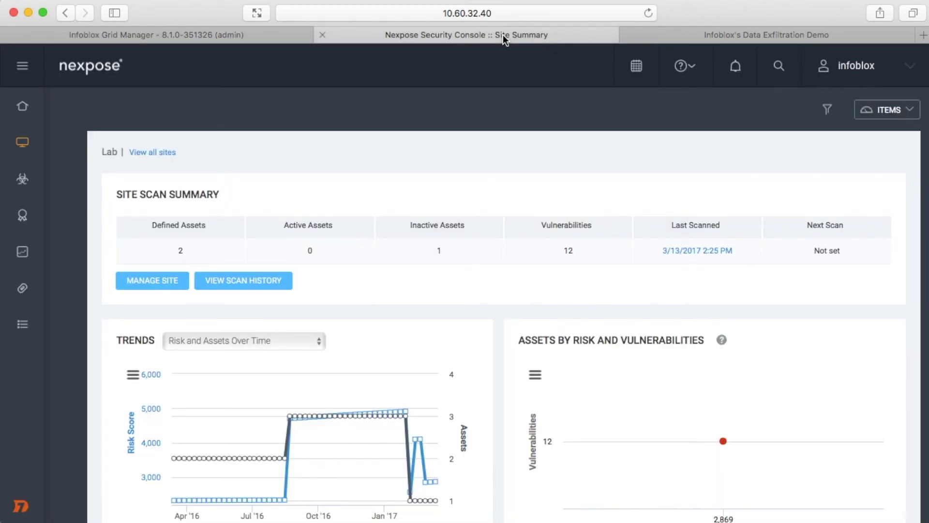
{"action": "left_click", "coordinate": [138, 152]}
Open the Lab site's In Progress scan showing sandbox 10.60.32.53, then go to Infoblox Data Management
{"action": "left_click", "coordinate": [654, 220]}
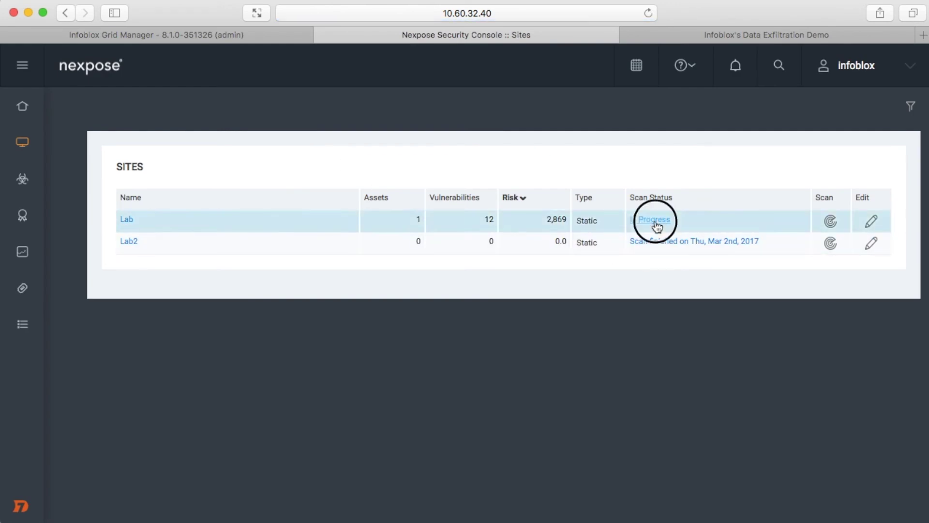
{"action": "scroll", "coordinate": [580, 304], "scroll_direction": "down", "scroll_amount": 10}
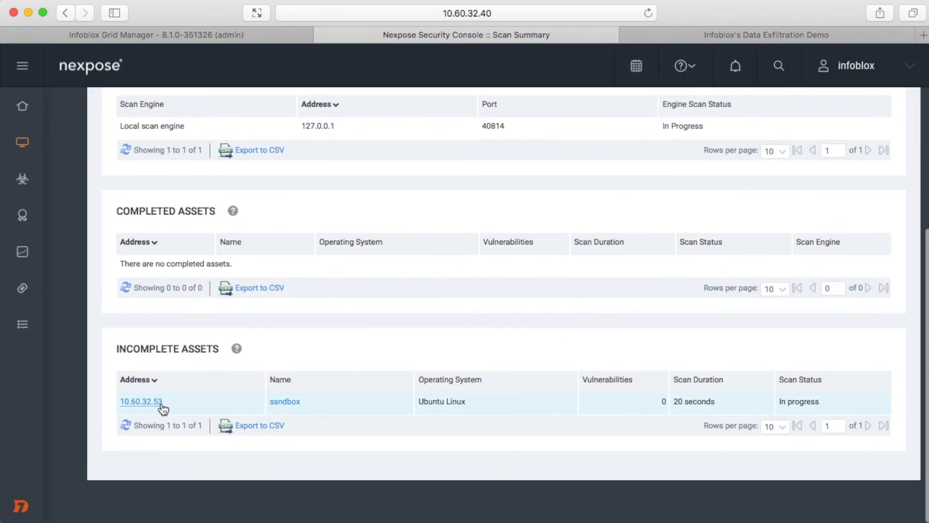
{"action": "scroll", "coordinate": [247, 332], "scroll_direction": "up", "scroll_amount": 6}
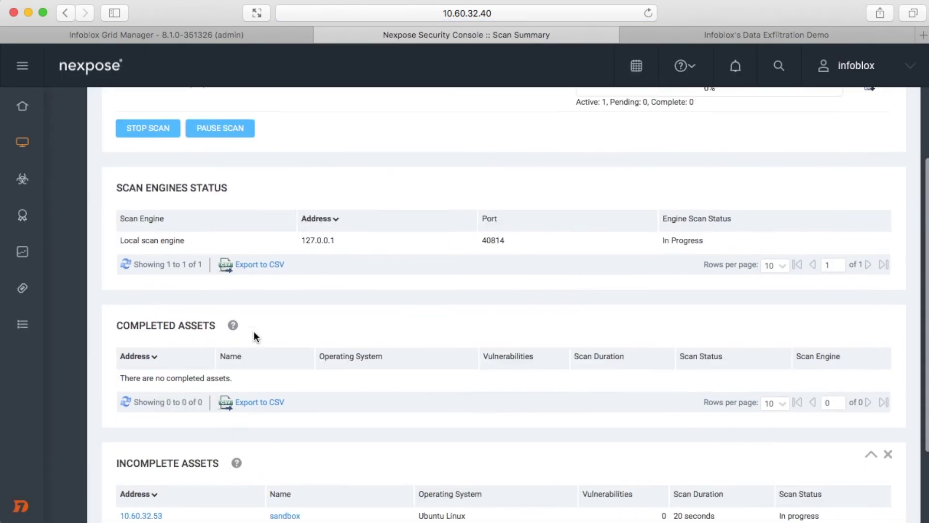
{"action": "left_click", "coordinate": [227, 36]}
{"action": "left_click", "coordinate": [247, 58]}
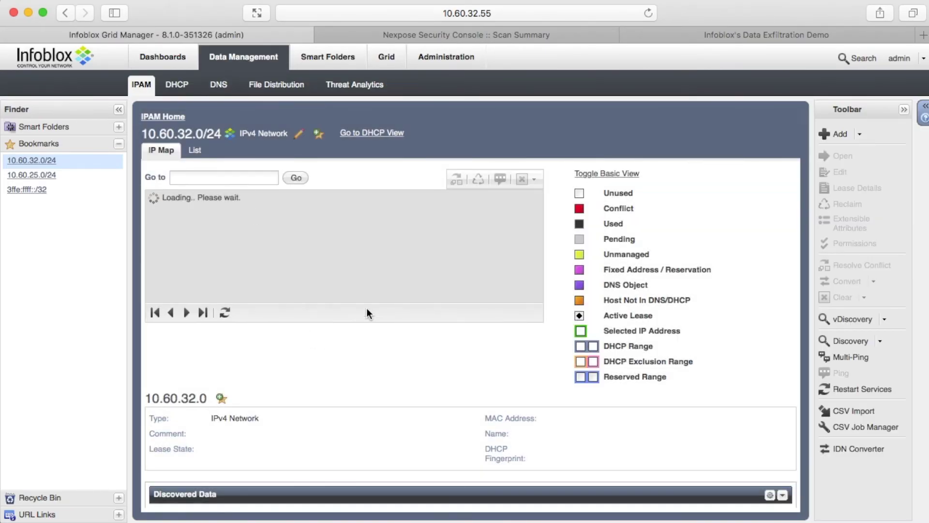
Clear the 2017-03-13 R7_LastScan value on the sandbox reservation at 10.60.32.53 and save it
{"action": "left_click", "coordinate": [411, 212]}
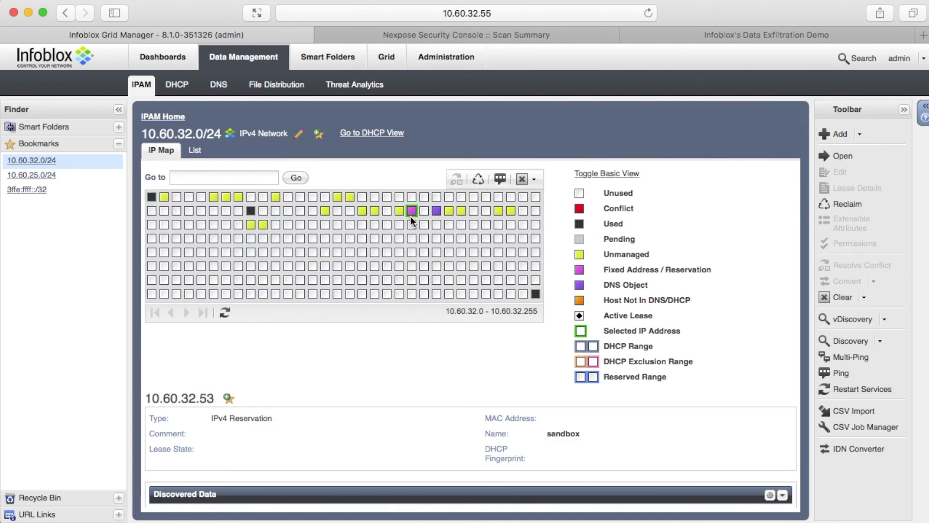
{"action": "scroll", "coordinate": [382, 378], "scroll_direction": "down", "scroll_amount": 4}
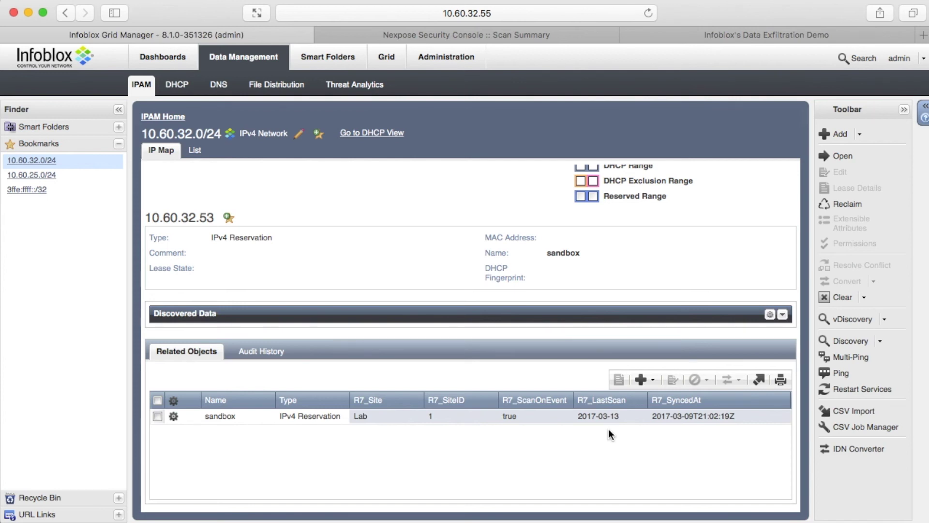
{"action": "left_click", "coordinate": [615, 417]}
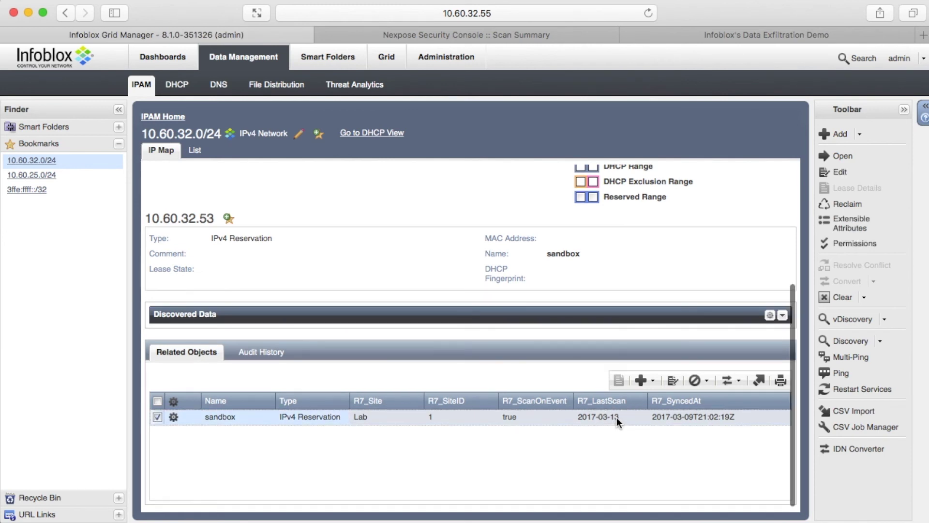
{"action": "double_click", "coordinate": [632, 417]}
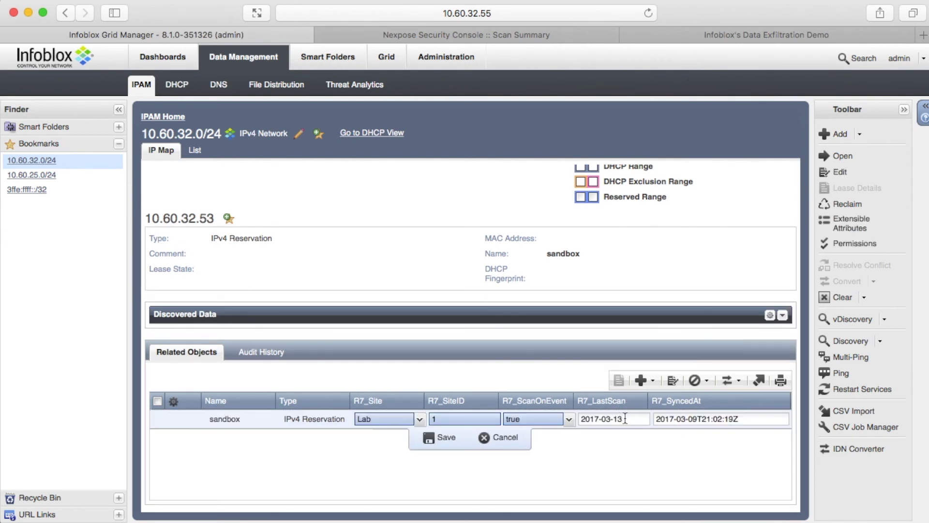
{"action": "key", "text": "BackSpace"}
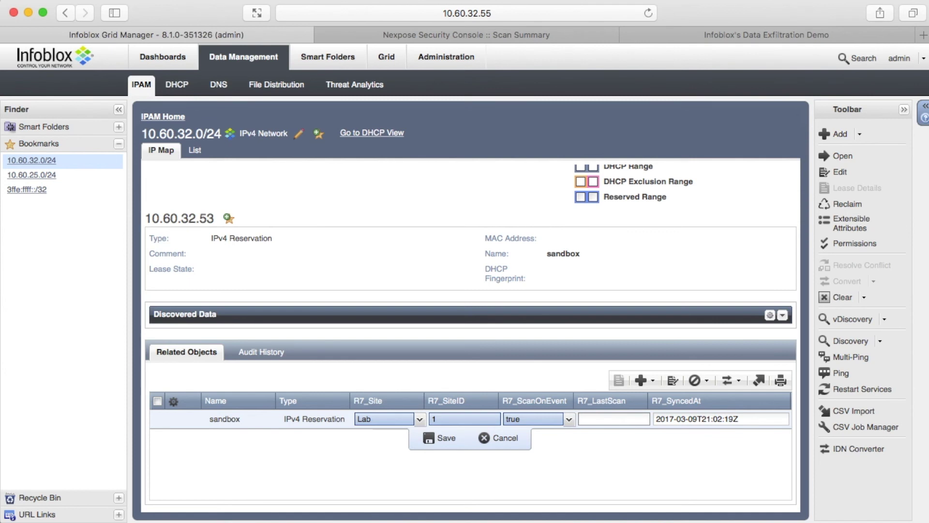
{"action": "left_click", "coordinate": [440, 438]}
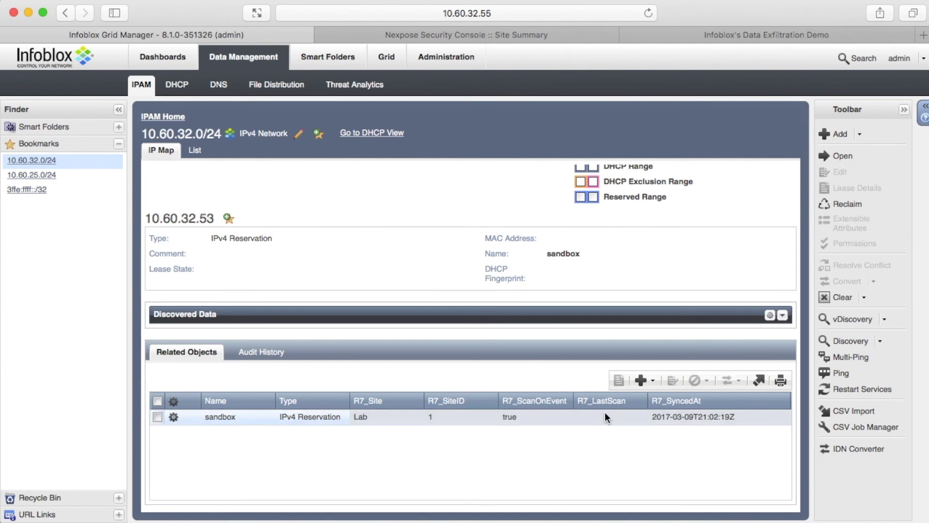
{"action": "left_click", "coordinate": [762, 34]}
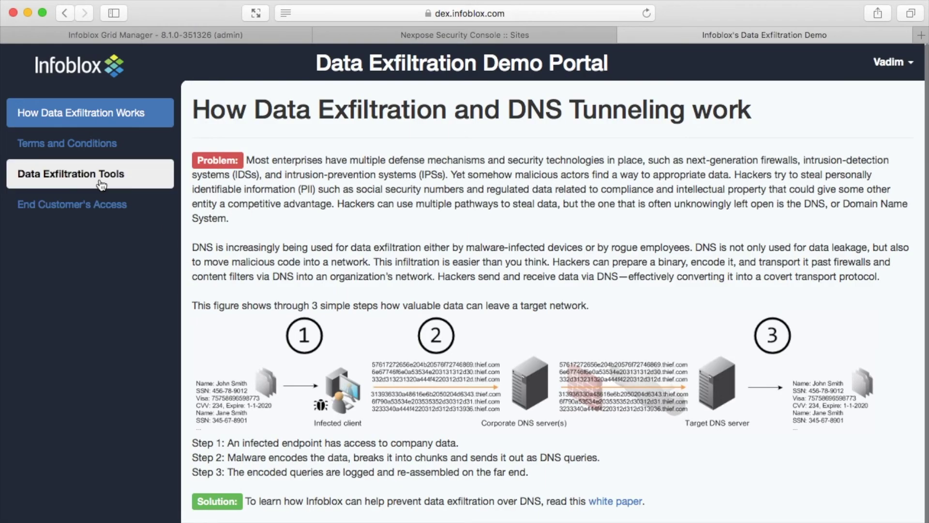
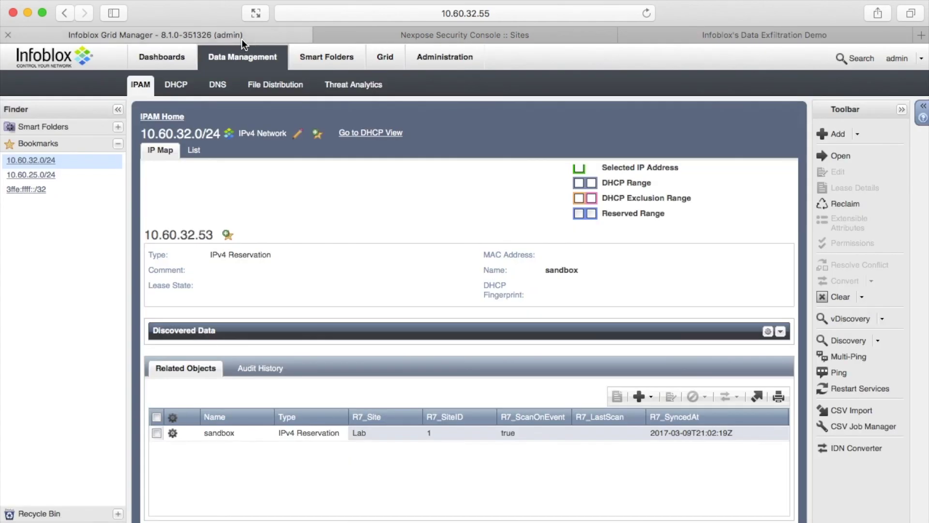
Refresh the 10.60.32.0/24 IP Map and check the sandbox reservation's R7_LastScan reads 2017-03-13
{"action": "left_click", "coordinate": [224, 314]}
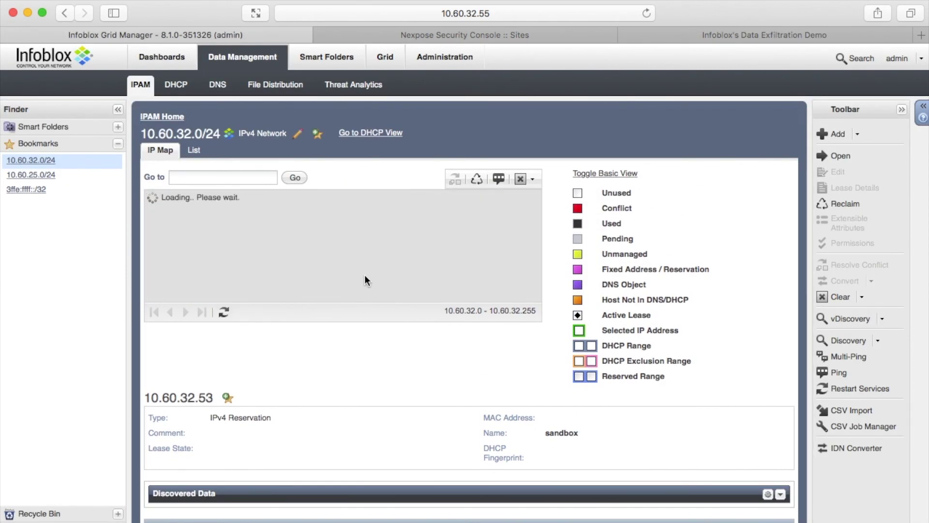
{"action": "scroll", "coordinate": [382, 291], "scroll_direction": "down", "scroll_amount": 5}
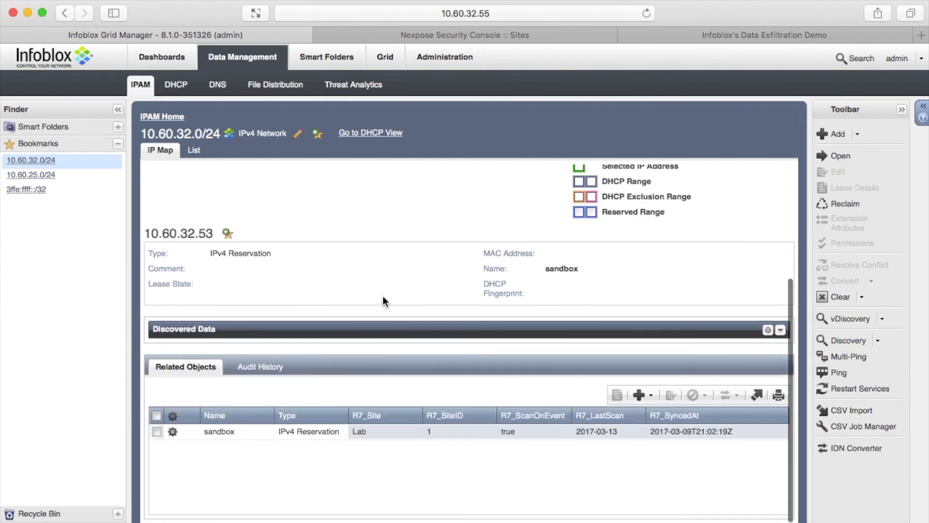